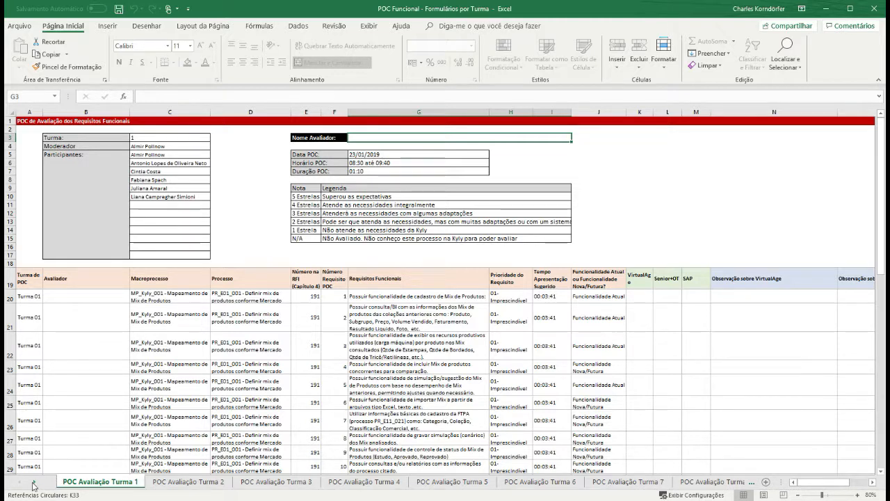
- Scroll the sheet tabs to the workbook's end and open the Agenda Everton sheet
{"action": "left_click", "coordinate": [34, 481]}
{"action": "left_click", "coordinate": [34, 482]}
{"action": "left_click", "coordinate": [34, 482]}
{"action": "left_click", "coordinate": [34, 482]}
{"action": "left_click", "coordinate": [34, 482]}
{"action": "left_click", "coordinate": [34, 482]}
{"action": "left_click", "coordinate": [34, 482]}
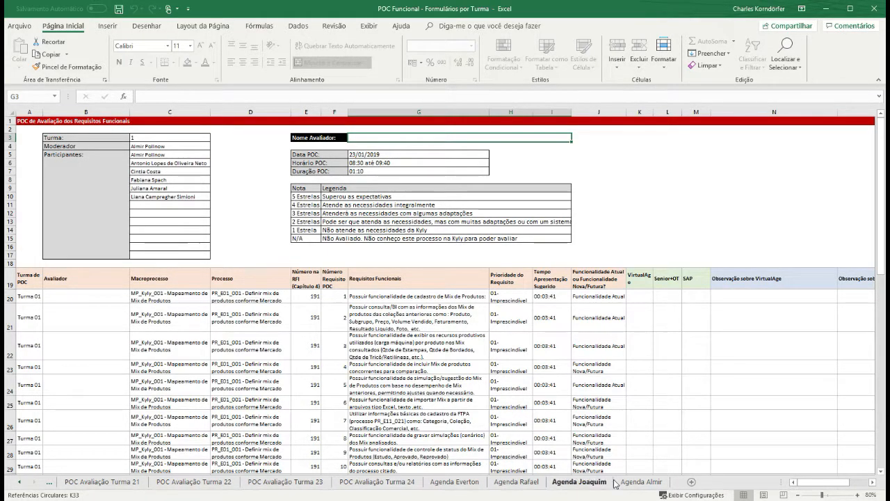
{"action": "left_click", "coordinate": [460, 482]}
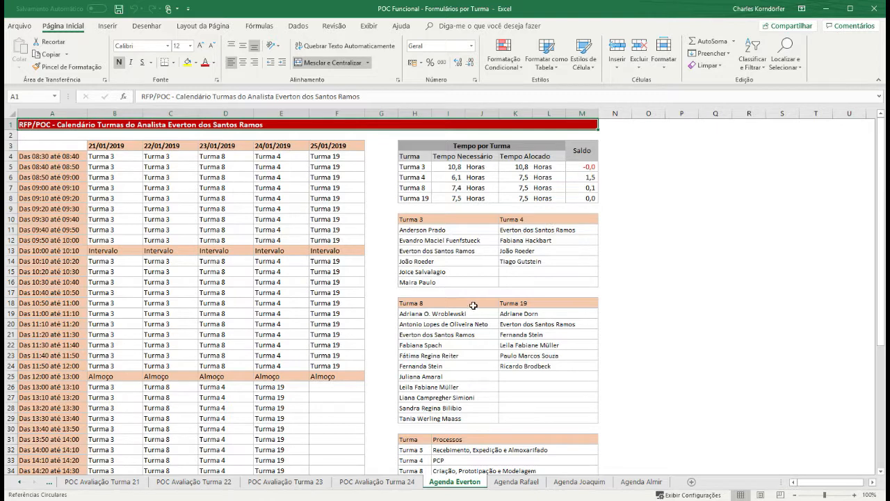
{"action": "left_click", "coordinate": [20, 485]}
{"action": "left_click", "coordinate": [19, 485]}
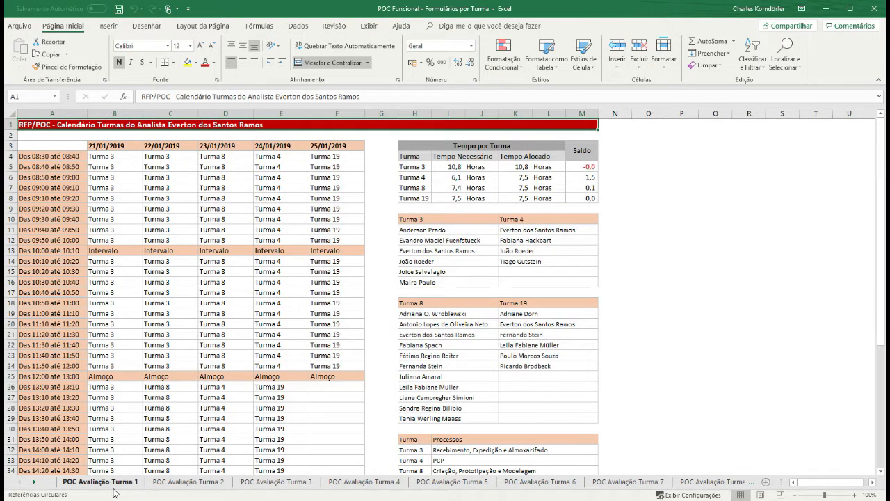
{"action": "left_click", "coordinate": [188, 481]}
{"action": "left_click", "coordinate": [285, 481]}
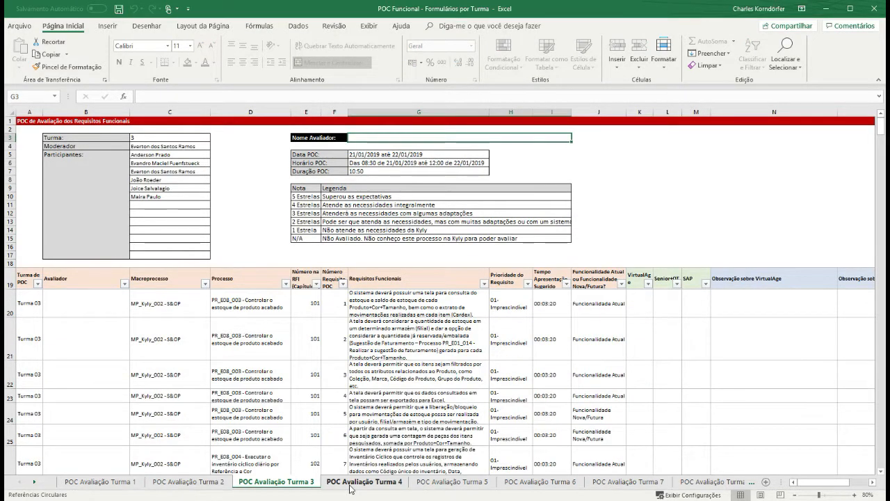
{"action": "left_click", "coordinate": [364, 481]}
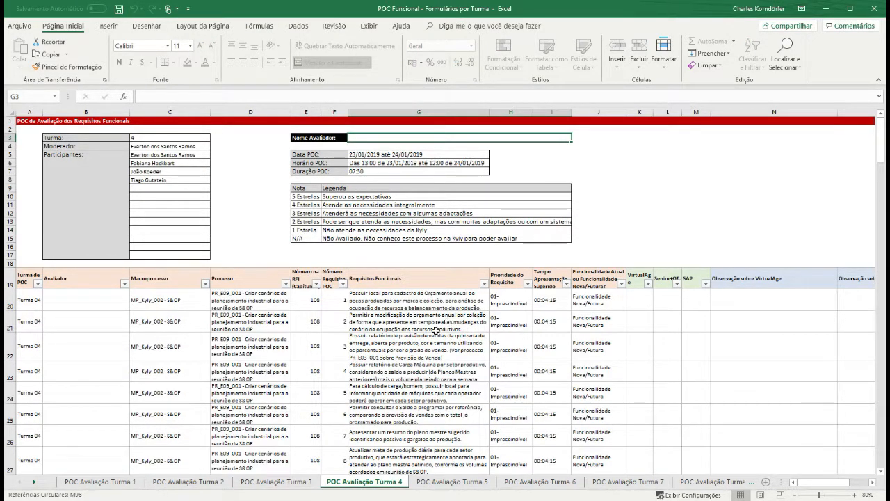
{"action": "left_click", "coordinate": [37, 484]}
{"action": "left_click_drag", "start_coordinate": [36, 487], "coordinate": [36, 487]}
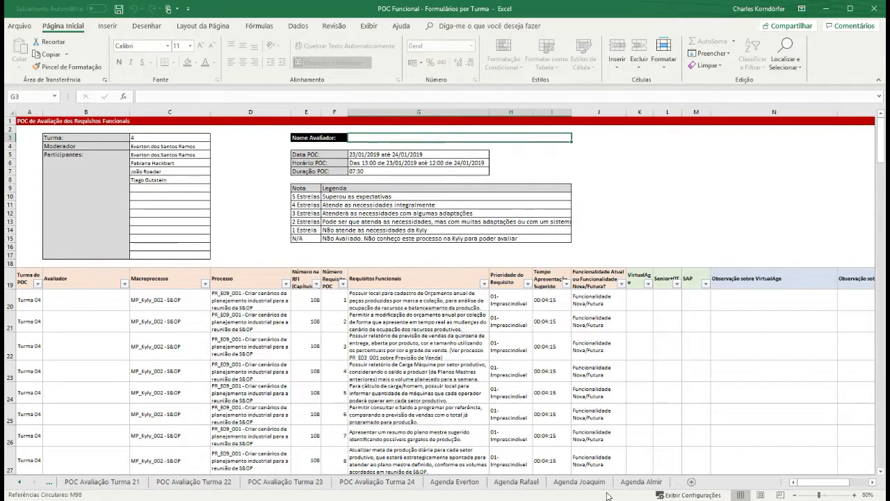
{"action": "left_click", "coordinate": [456, 483]}
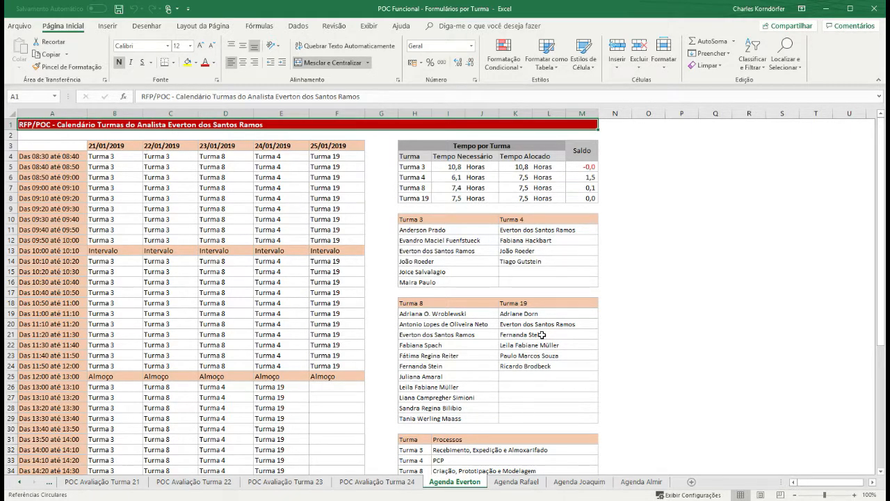
{"action": "scroll", "coordinate": [542, 335], "scroll_direction": "down", "scroll_amount": 2}
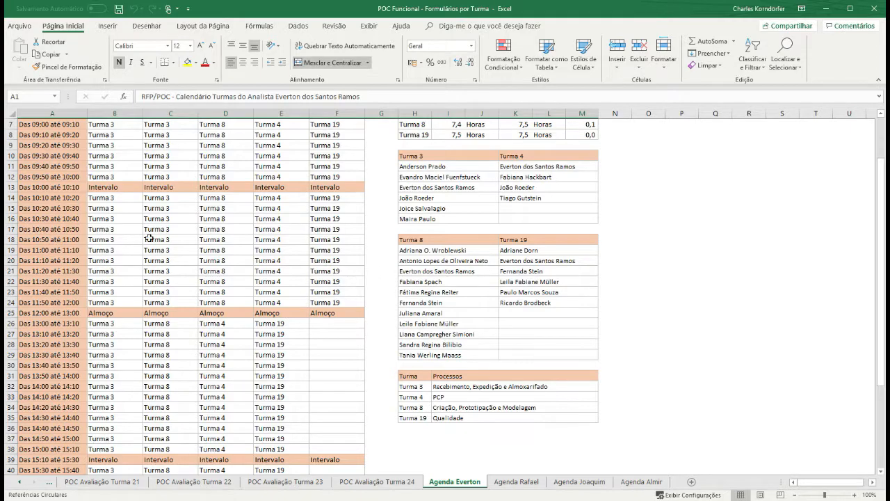
{"action": "scroll", "coordinate": [206, 236], "scroll_direction": "up", "scroll_amount": 2}
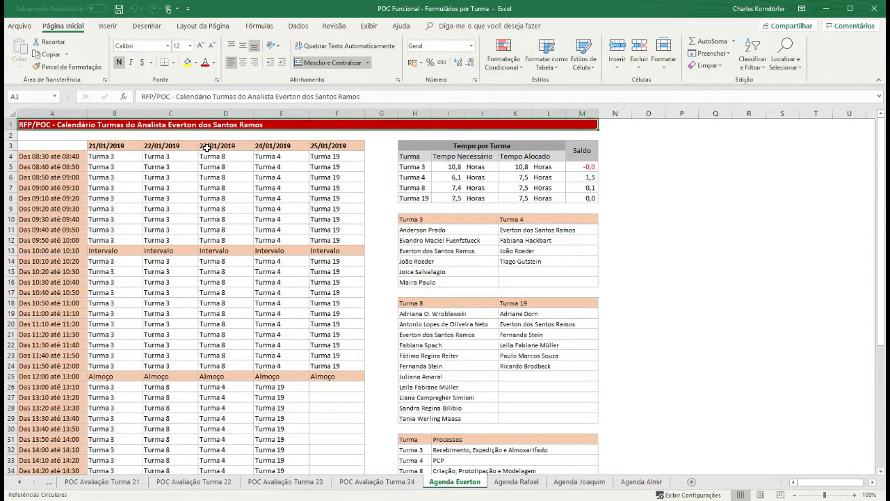
{"action": "scroll", "coordinate": [209, 313], "scroll_direction": "down", "scroll_amount": 1}
{"action": "scroll", "coordinate": [180, 188], "scroll_direction": "up", "scroll_amount": 2}
{"action": "scroll", "coordinate": [166, 376], "scroll_direction": "down", "scroll_amount": 1}
{"action": "scroll", "coordinate": [164, 376], "scroll_direction": "down", "scroll_amount": 2}
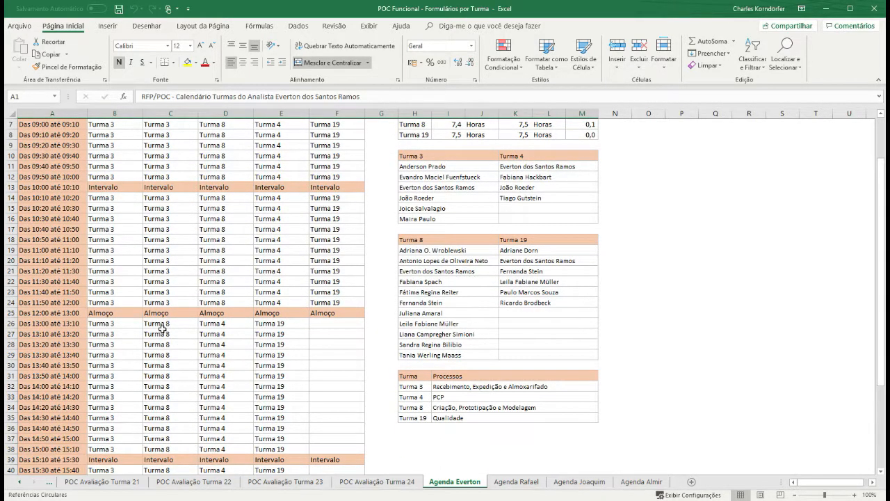
{"action": "scroll", "coordinate": [161, 324], "scroll_direction": "up", "scroll_amount": 2}
{"action": "scroll", "coordinate": [160, 324], "scroll_direction": "down", "scroll_amount": 3}
{"action": "left_click", "coordinate": [21, 482]}
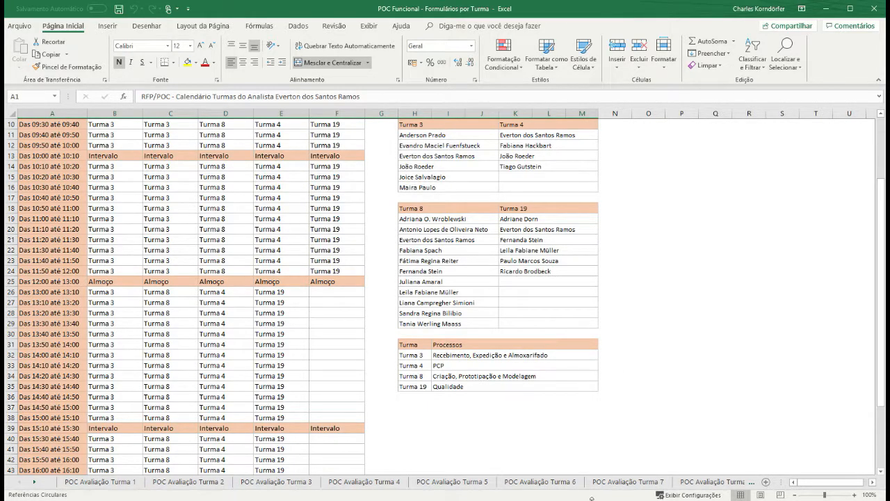
- Open the POC Avaliação Turma 8 evaluation sheet
{"action": "left_click", "coordinate": [703, 482]}
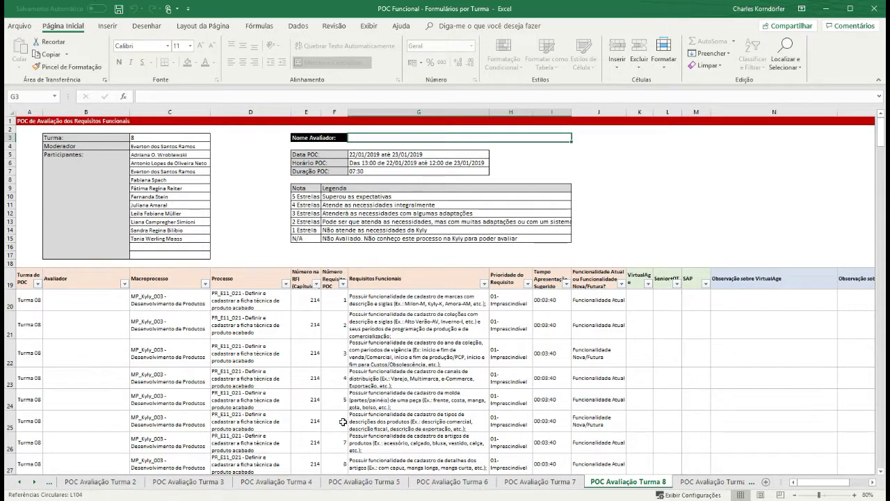
{"action": "left_click", "coordinate": [635, 422]}
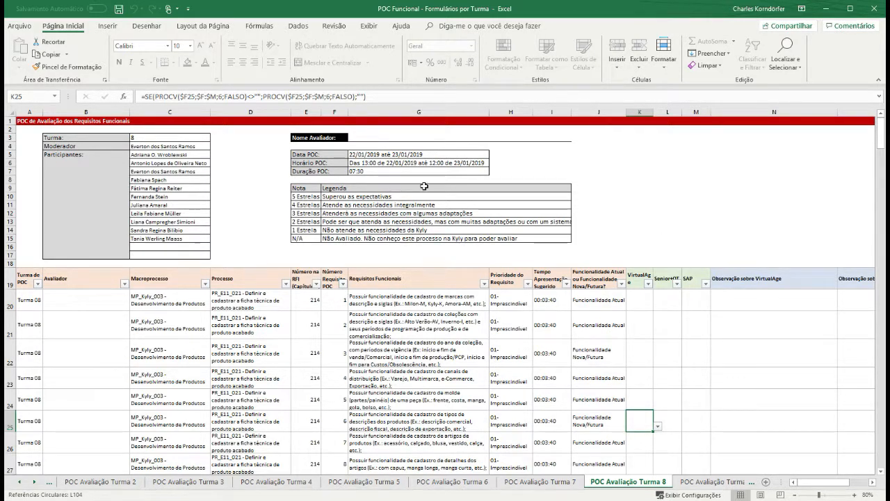
{"action": "left_click", "coordinate": [362, 138]}
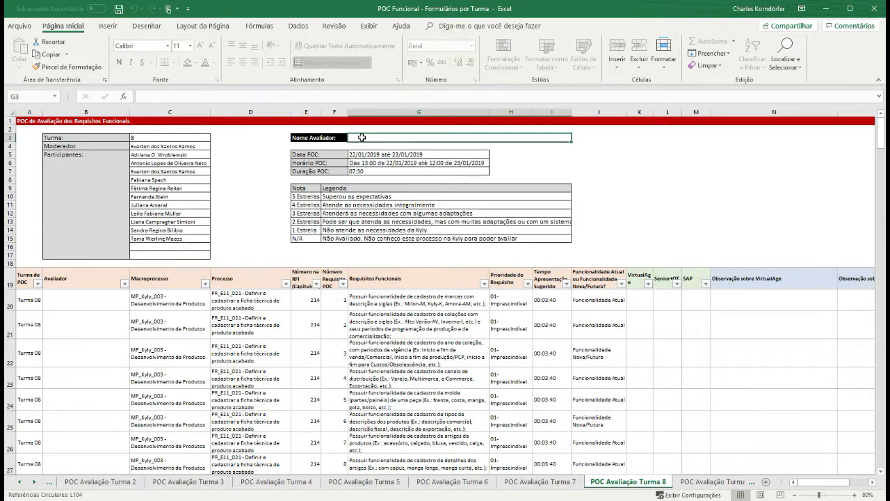
{"action": "left_click", "coordinate": [637, 327]}
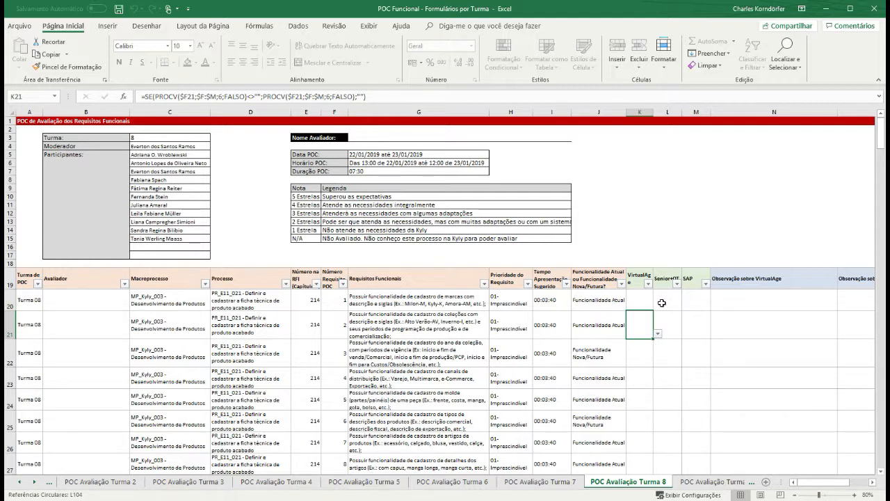
{"action": "left_click", "coordinate": [730, 308]}
{"action": "left_click", "coordinate": [633, 310]}
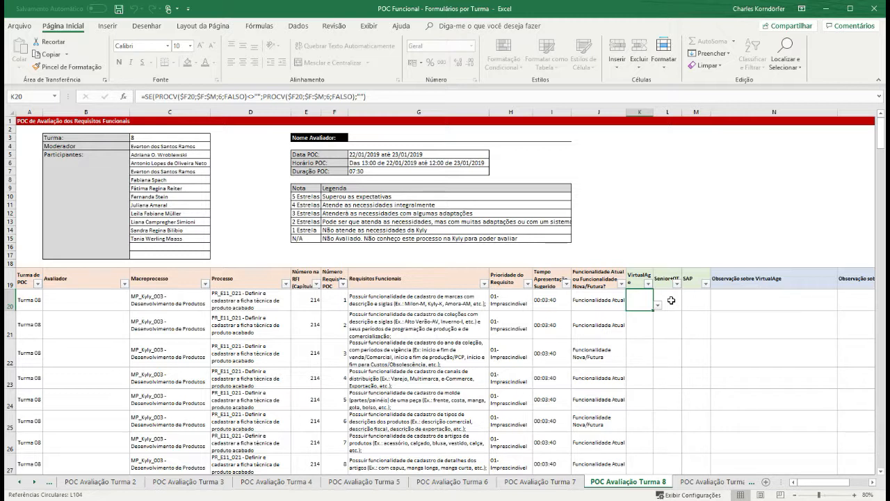
{"action": "left_click", "coordinate": [735, 299]}
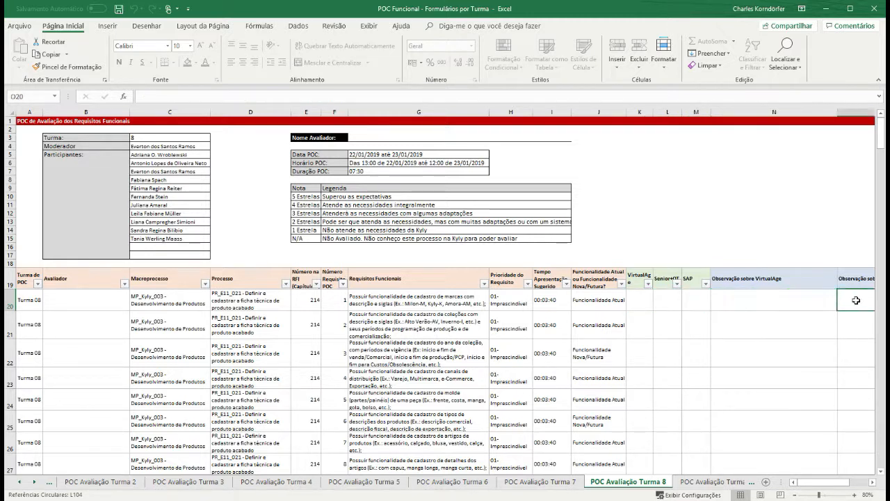
{"action": "left_click", "coordinate": [644, 297]}
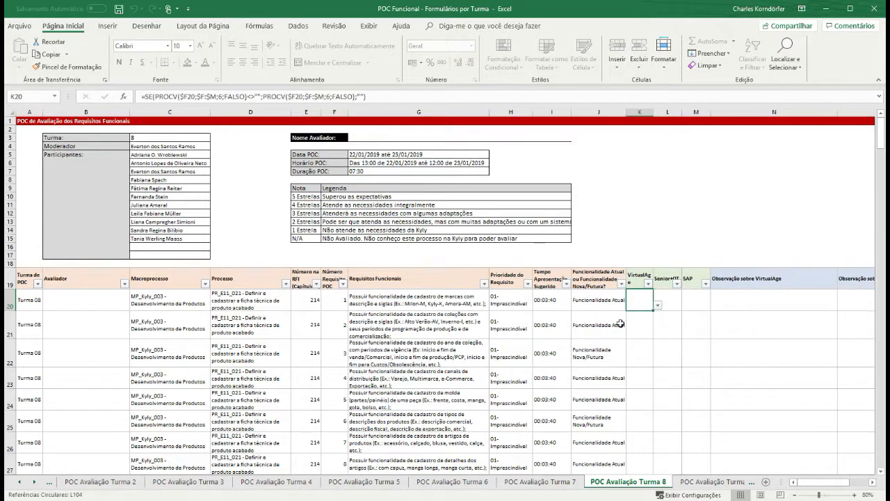
{"action": "left_click", "coordinate": [367, 139]}
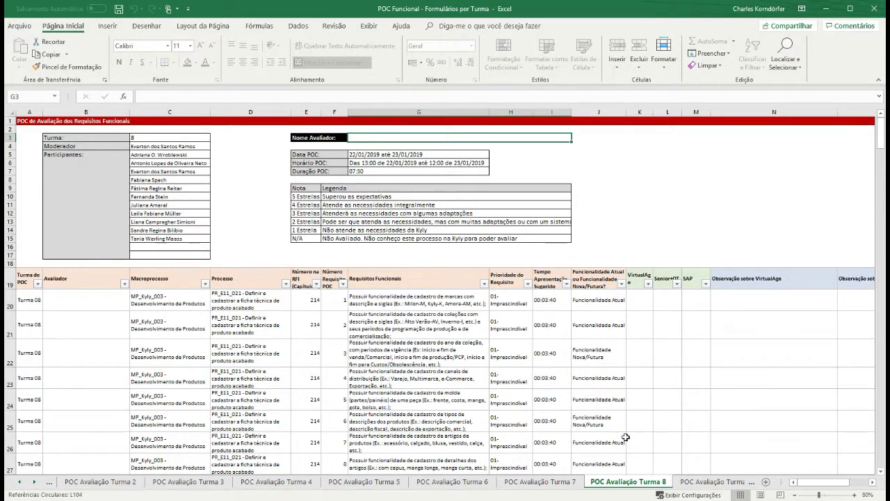
- Select K25 and show its rating list of 5, 4, 3, 2, 1 and N/A
{"action": "left_click", "coordinate": [640, 422]}
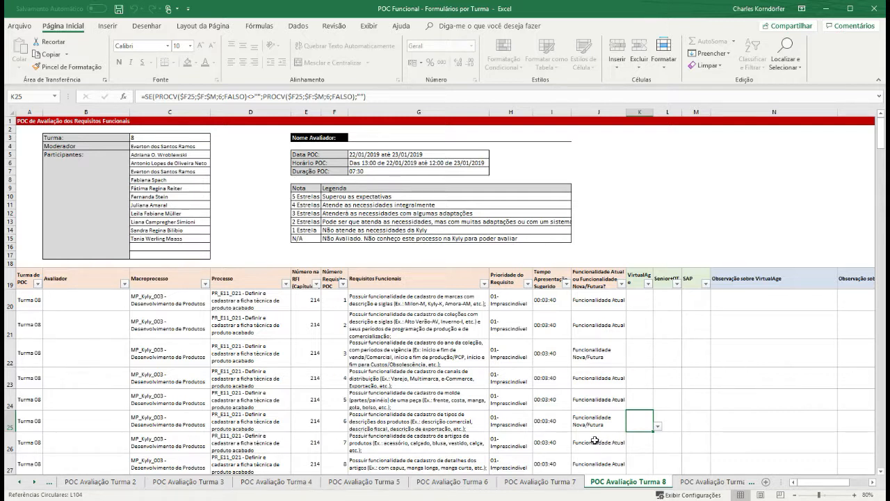
{"action": "left_click", "coordinate": [658, 426]}
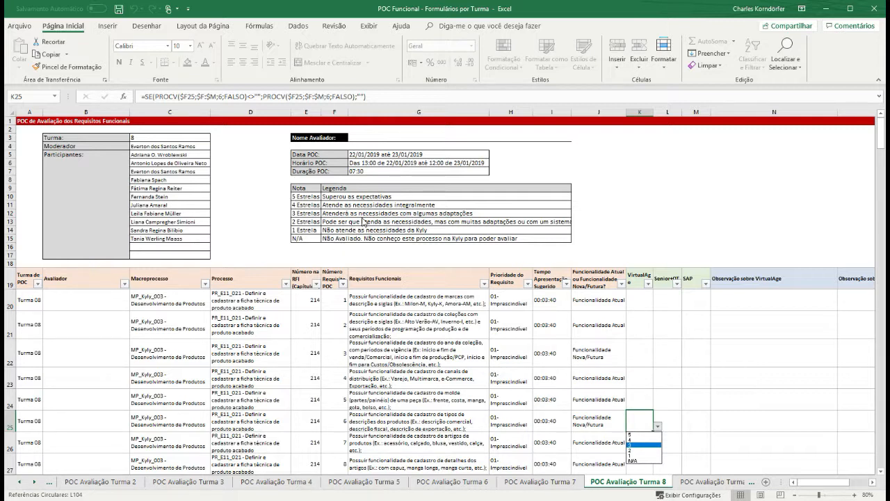
{"action": "key", "text": "Up"}
{"action": "key", "text": "Up"}
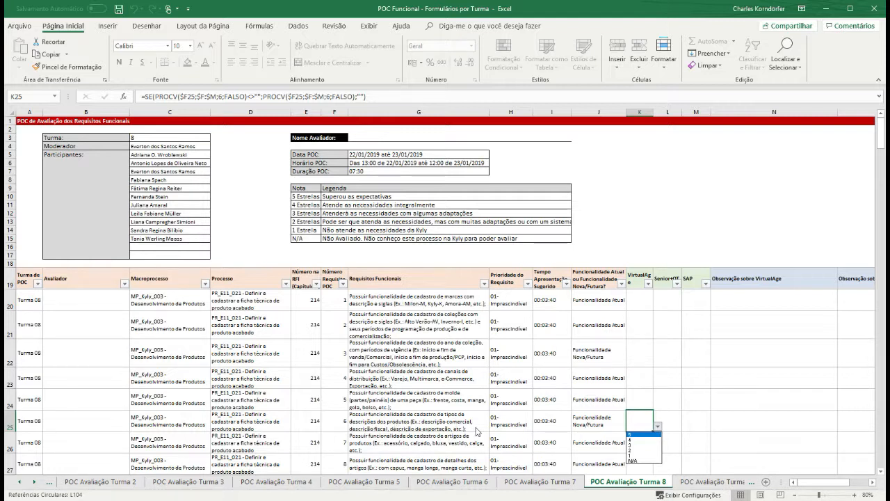
{"action": "left_click", "coordinate": [634, 445]}
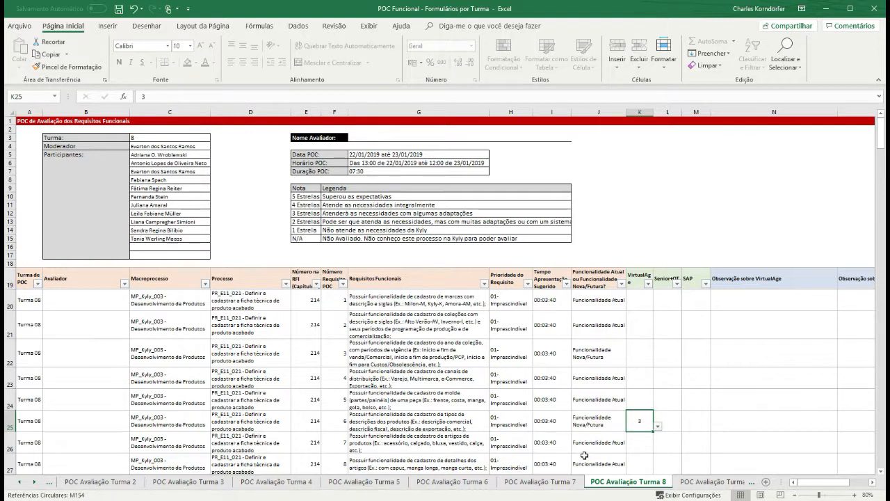
{"action": "left_click", "coordinate": [664, 420]}
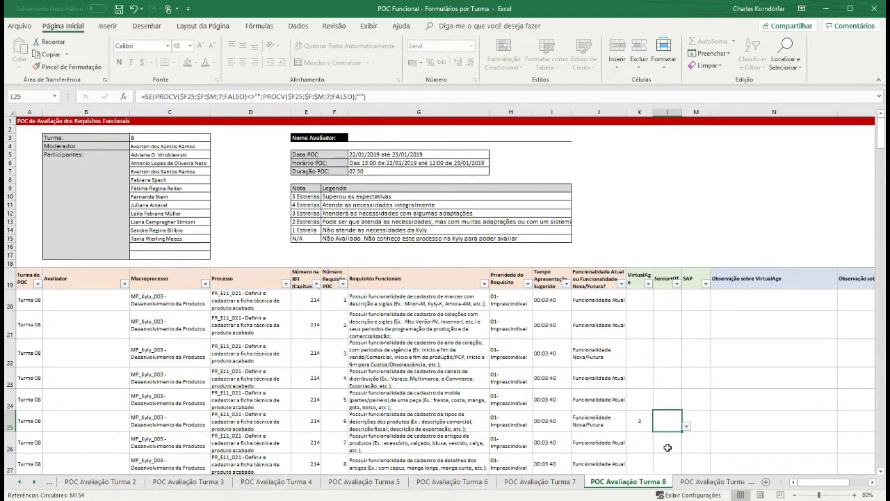
{"action": "left_click", "coordinate": [687, 427]}
{"action": "left_click", "coordinate": [701, 419]}
{"action": "left_click", "coordinate": [701, 419]}
{"action": "left_click", "coordinate": [715, 426]}
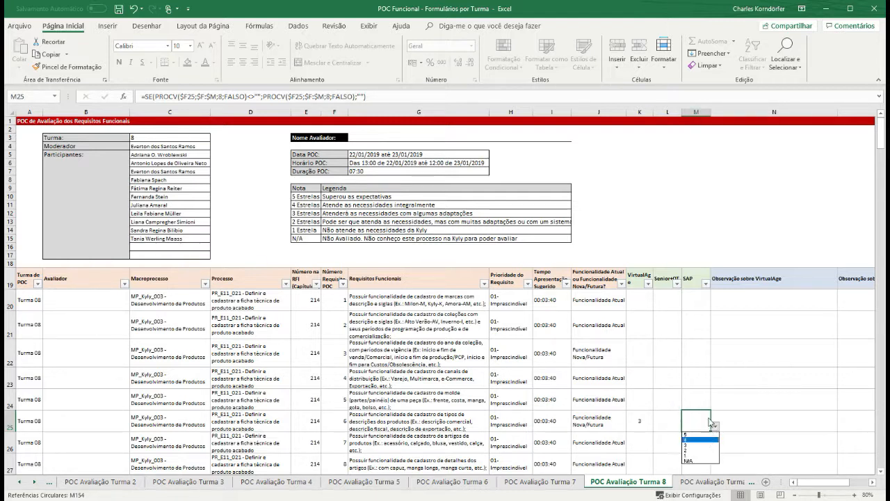
{"action": "key", "text": "Escape"}
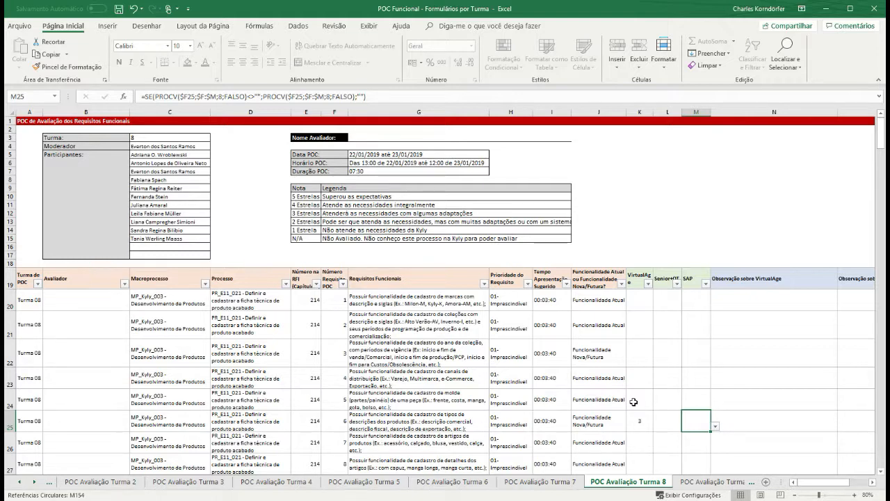
{"action": "left_click", "coordinate": [663, 423]}
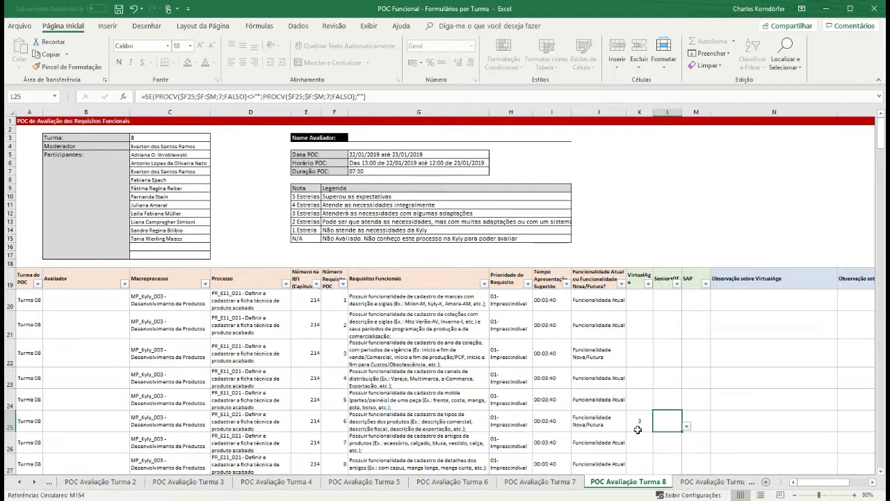
- Rate requirement 6 with 3 in the Senior column cell L25
{"action": "left_click", "coordinate": [638, 428]}
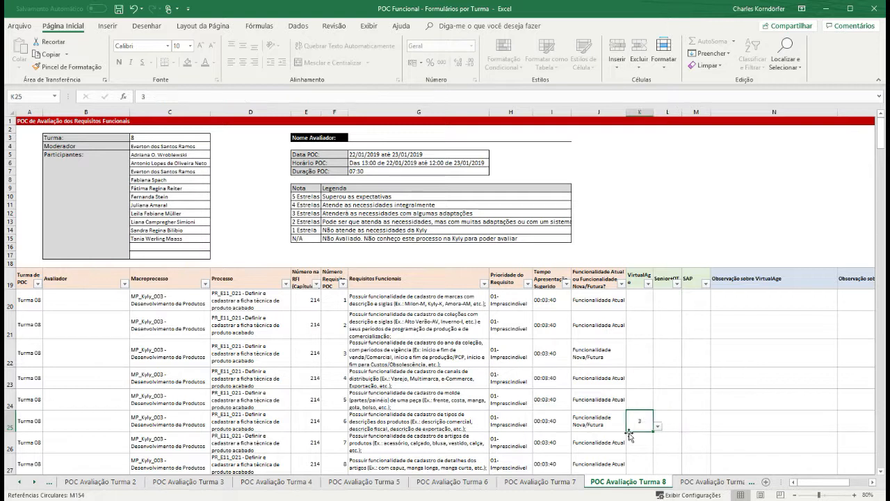
{"action": "key", "text": "Up"}
{"action": "left_click", "coordinate": [665, 424]}
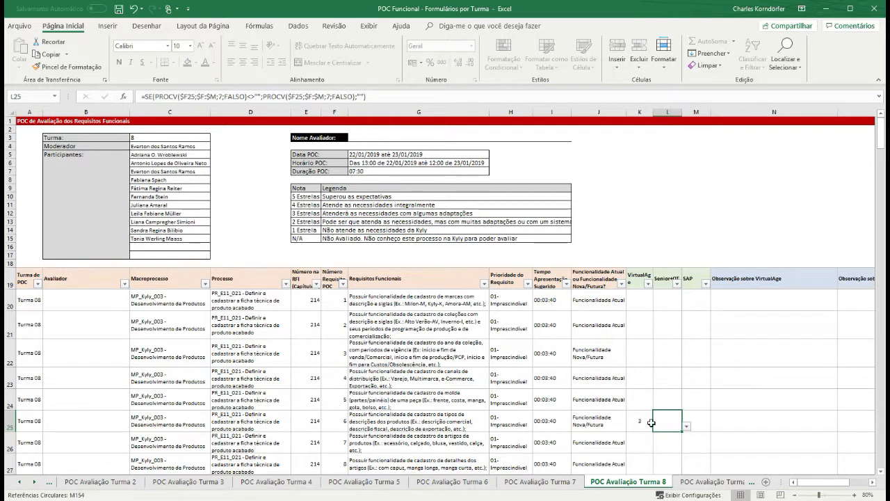
{"action": "left_click", "coordinate": [640, 420]}
{"action": "left_click", "coordinate": [662, 423]}
{"action": "left_click", "coordinate": [686, 426]}
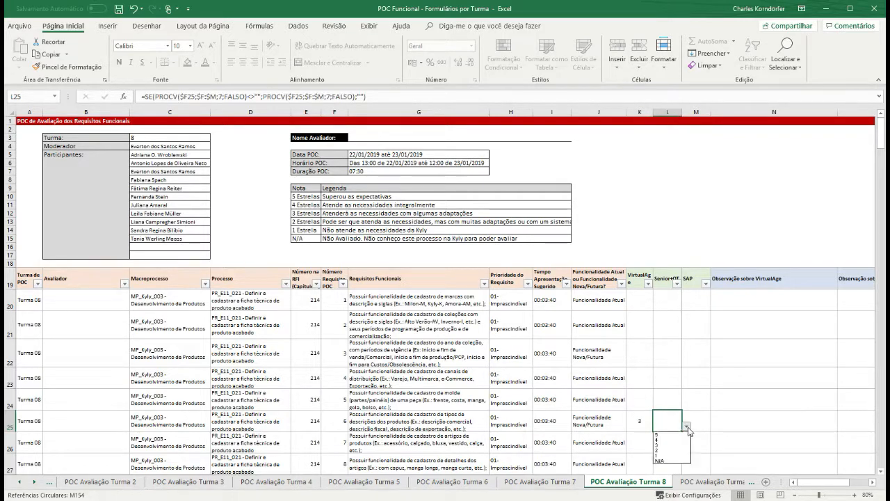
{"action": "left_click", "coordinate": [664, 447]}
- Set requirement 6's VirtualAge rating in K25 to 4
{"action": "left_click", "coordinate": [639, 420]}
{"action": "left_click", "coordinate": [658, 425]}
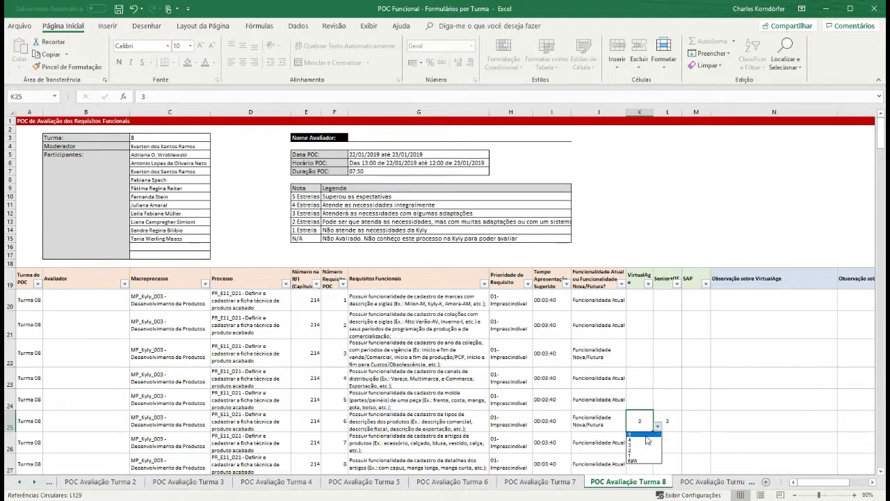
{"action": "left_click", "coordinate": [633, 439]}
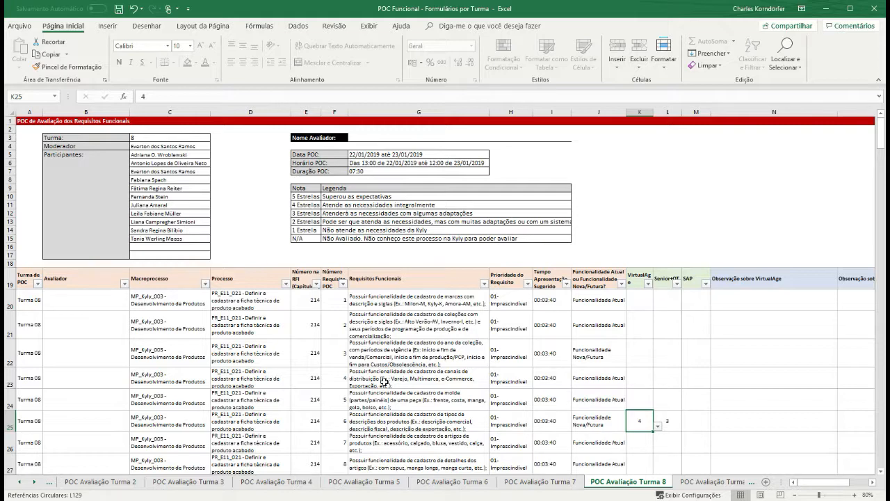
{"action": "scroll", "coordinate": [384, 381], "scroll_direction": "down", "scroll_amount": 6}
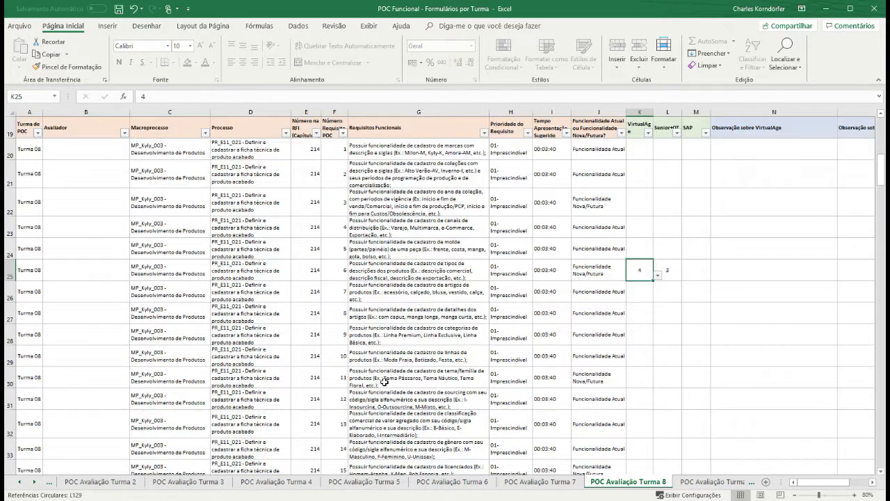
{"action": "scroll", "coordinate": [384, 381], "scroll_direction": "down", "scroll_amount": 3}
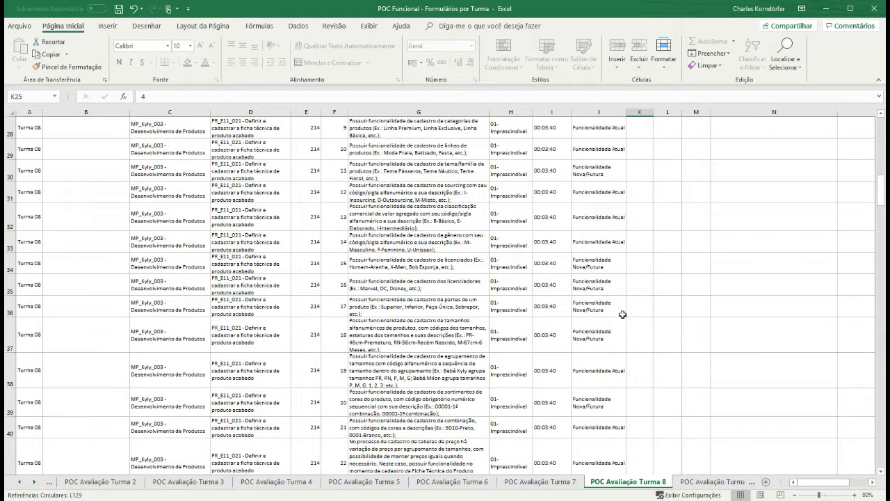
{"action": "scroll", "coordinate": [414, 296], "scroll_direction": "down", "scroll_amount": 2}
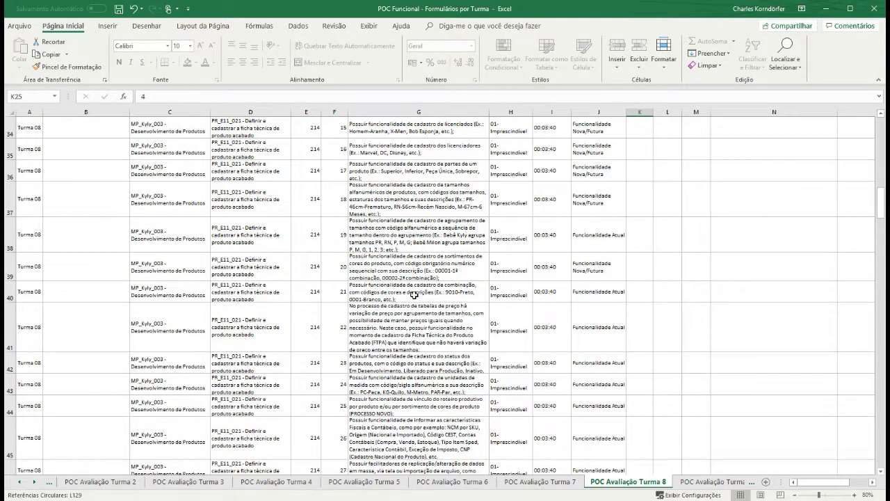
{"action": "scroll", "coordinate": [414, 295], "scroll_direction": "down", "scroll_amount": 9}
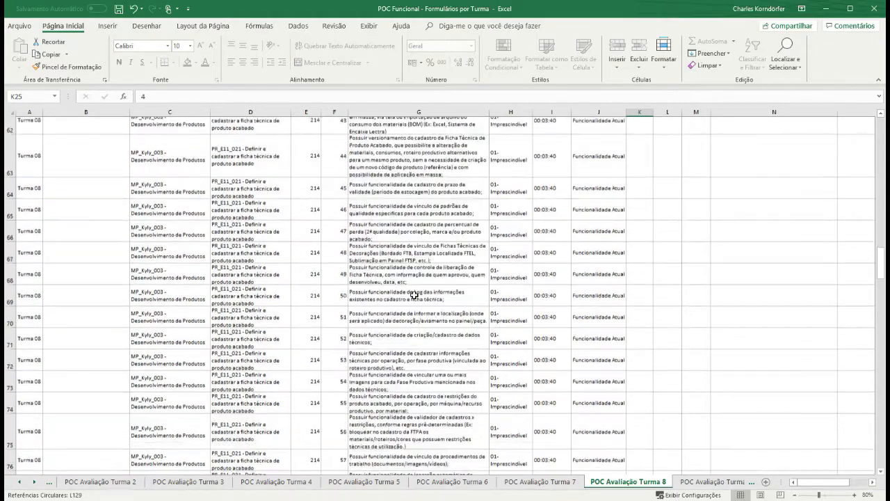
{"action": "scroll", "coordinate": [414, 295], "scroll_direction": "down", "scroll_amount": 8}
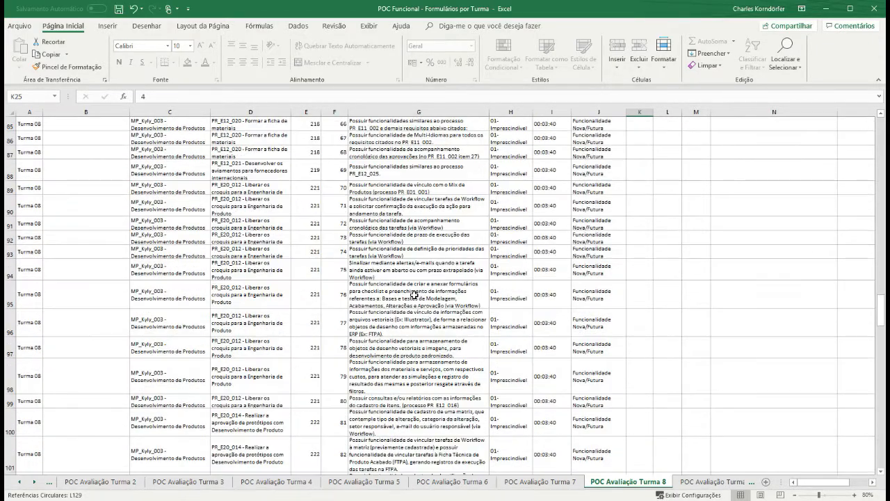
{"action": "scroll", "coordinate": [413, 295], "scroll_direction": "down", "scroll_amount": 3}
{"action": "scroll", "coordinate": [413, 296], "scroll_direction": "down", "scroll_amount": 1}
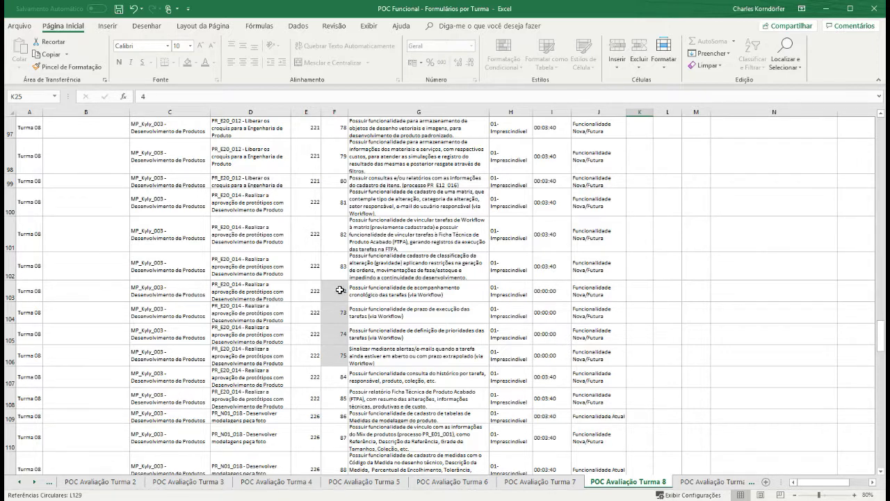
{"action": "scroll", "coordinate": [340, 290], "scroll_direction": "up", "scroll_amount": 2}
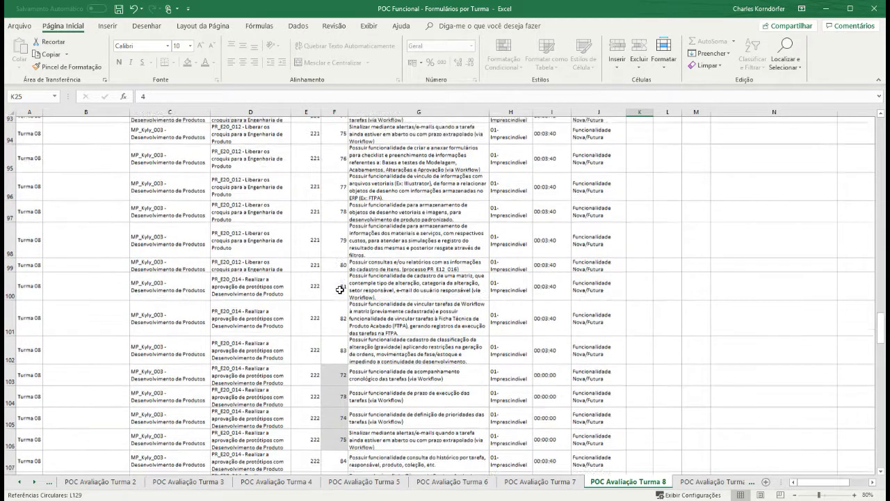
{"action": "scroll", "coordinate": [348, 201], "scroll_direction": "up", "scroll_amount": 1}
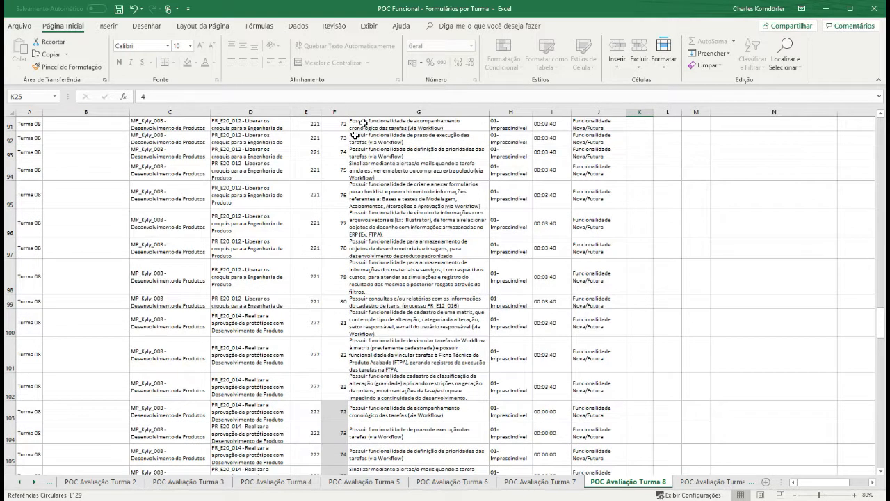
{"action": "scroll", "coordinate": [352, 198], "scroll_direction": "up", "scroll_amount": 2}
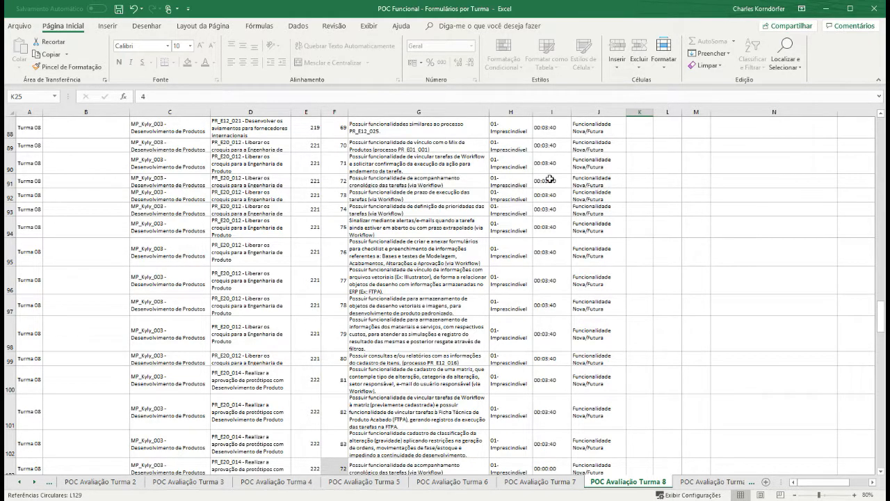
- Give requirement 72 a VirtualAge rating of 2 in cell K91
{"action": "left_click", "coordinate": [642, 182]}
{"action": "left_click", "coordinate": [658, 183]}
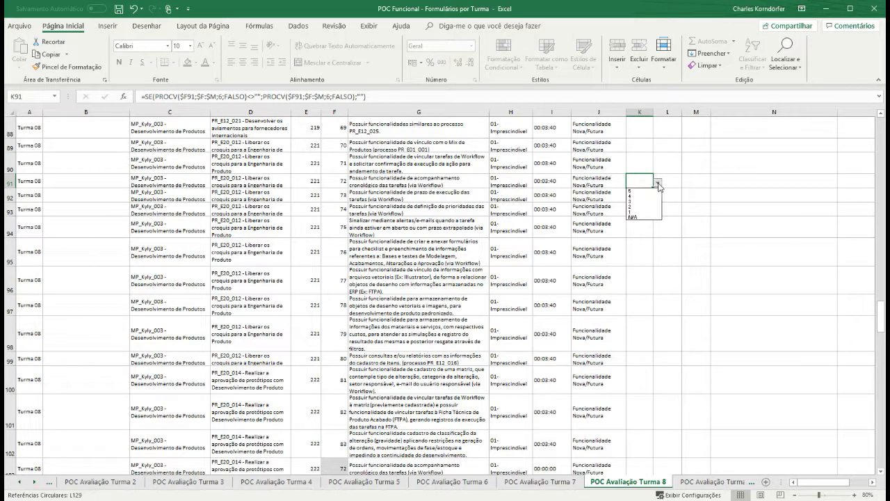
{"action": "left_click", "coordinate": [632, 207]}
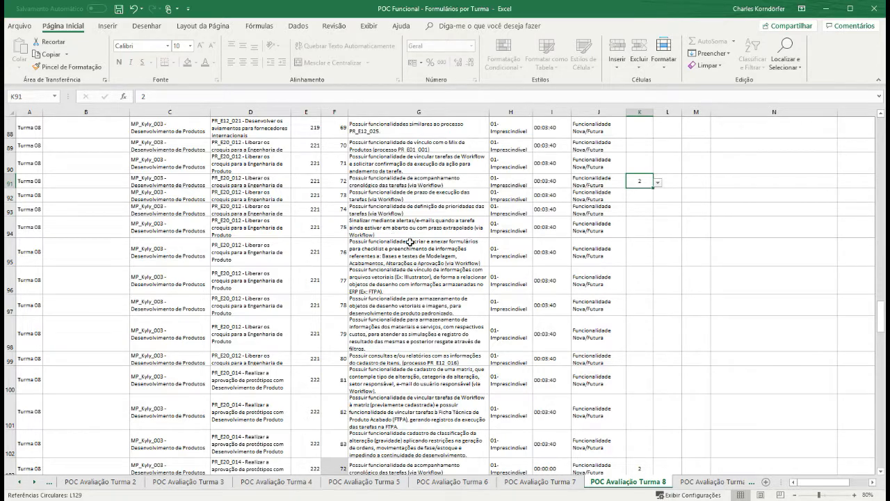
{"action": "scroll", "coordinate": [410, 242], "scroll_direction": "down", "scroll_amount": 1}
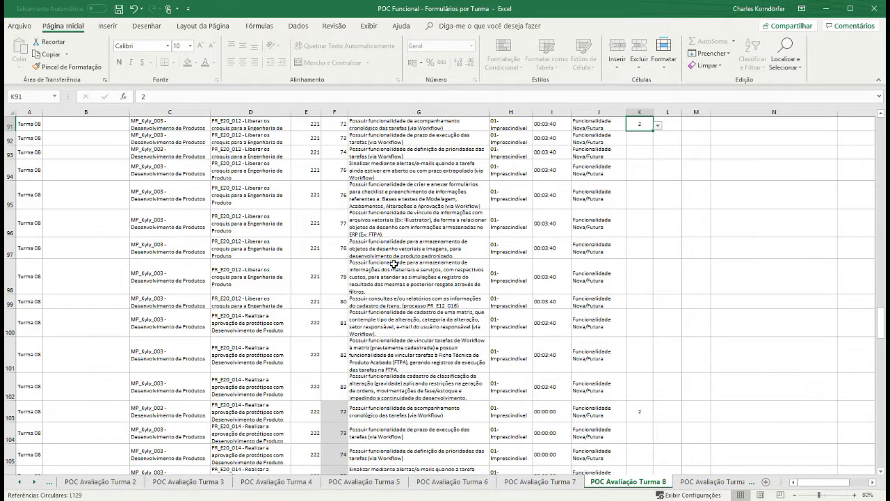
{"action": "scroll", "coordinate": [393, 265], "scroll_direction": "down", "scroll_amount": 6}
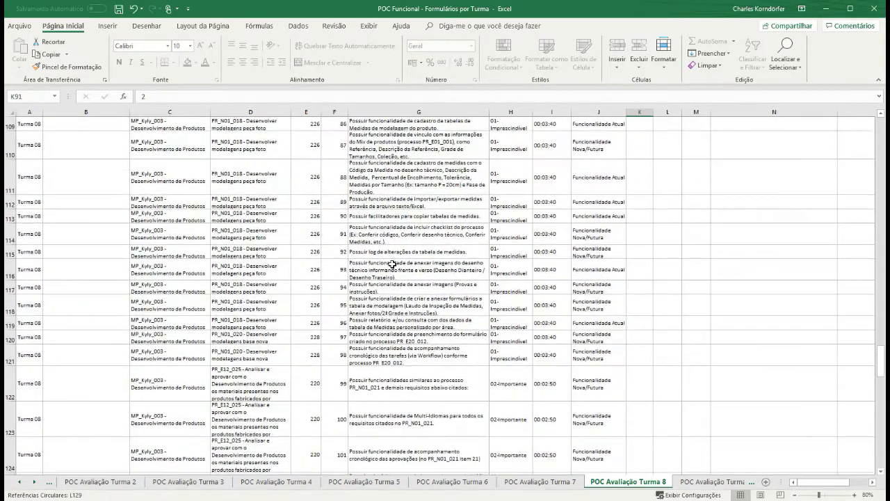
{"action": "scroll", "coordinate": [394, 265], "scroll_direction": "down", "scroll_amount": 3}
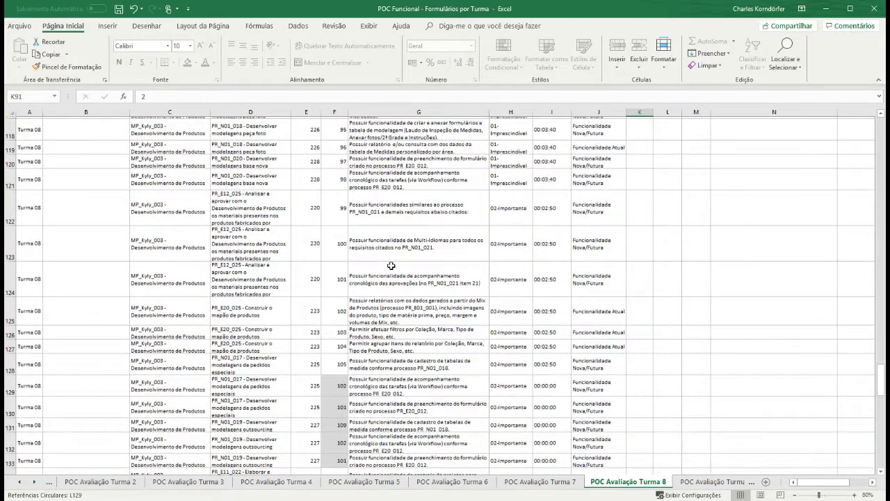
{"action": "scroll", "coordinate": [392, 265], "scroll_direction": "up", "scroll_amount": 3}
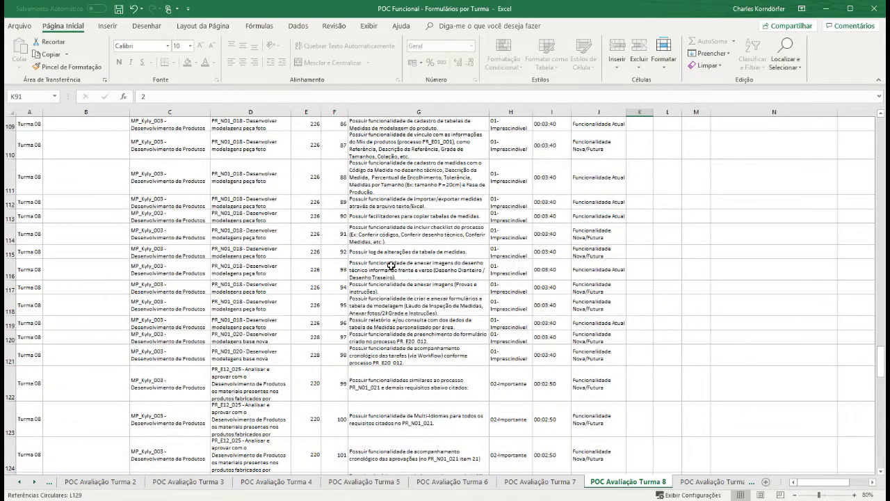
{"action": "scroll", "coordinate": [392, 265], "scroll_direction": "up", "scroll_amount": 4}
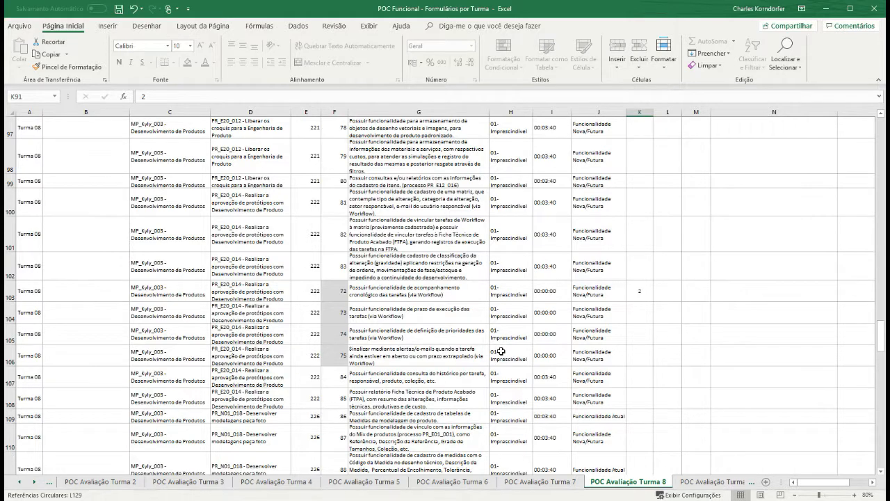
{"action": "scroll", "coordinate": [446, 268], "scroll_direction": "up", "scroll_amount": 2}
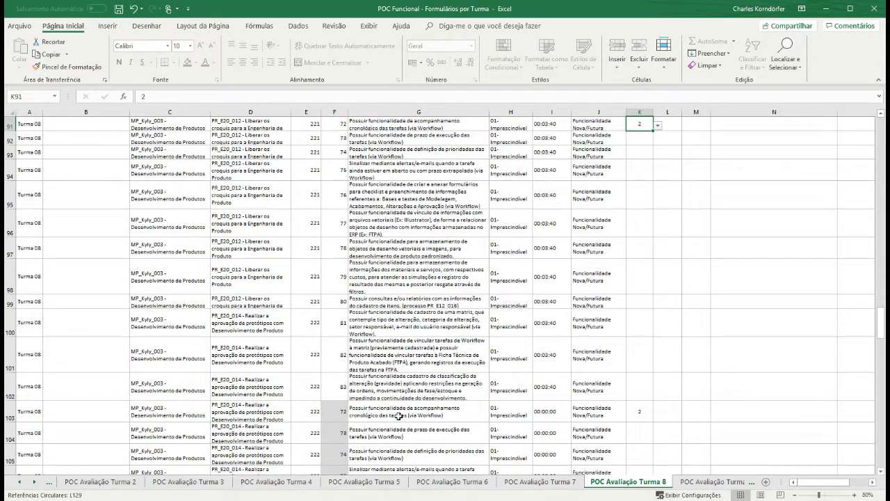
- Rate row 103's VirtualAge cell K103 as 3
{"action": "left_click", "coordinate": [636, 415]}
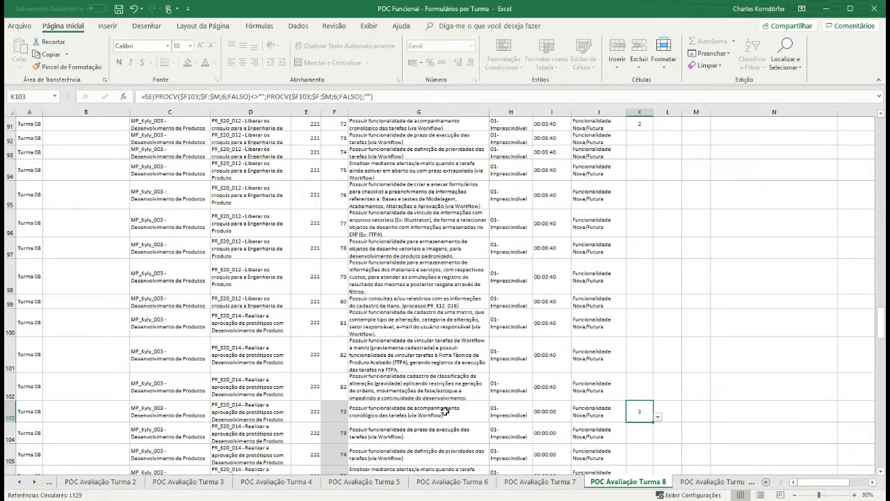
{"action": "left_click", "coordinate": [657, 418]}
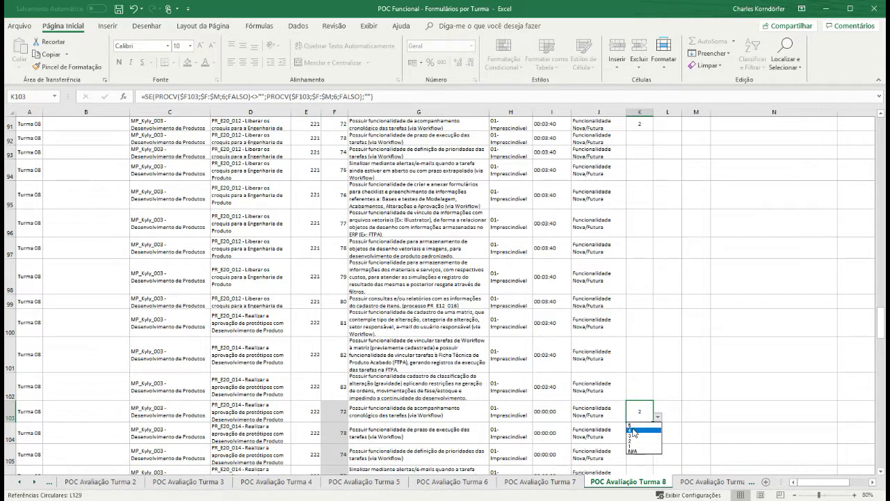
{"action": "left_click", "coordinate": [641, 436]}
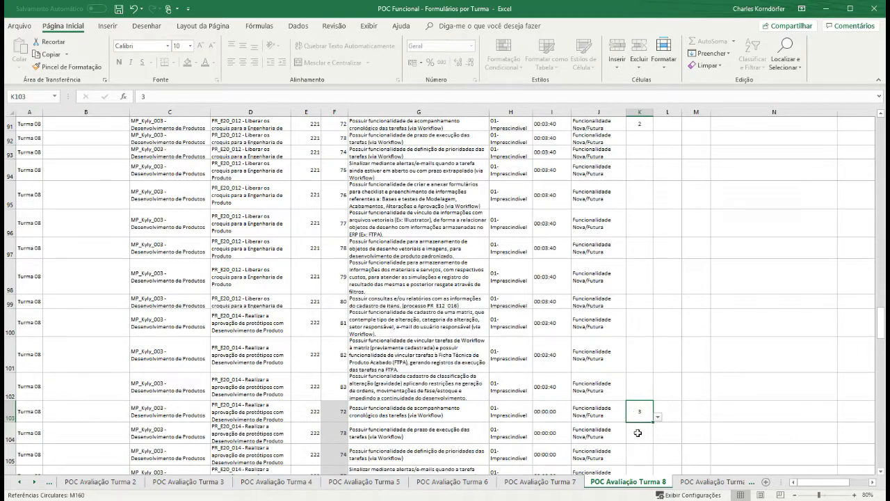
- Rate cell L91 for requirement 72 as 4
{"action": "left_click", "coordinate": [668, 127]}
{"action": "left_click", "coordinate": [686, 126]}
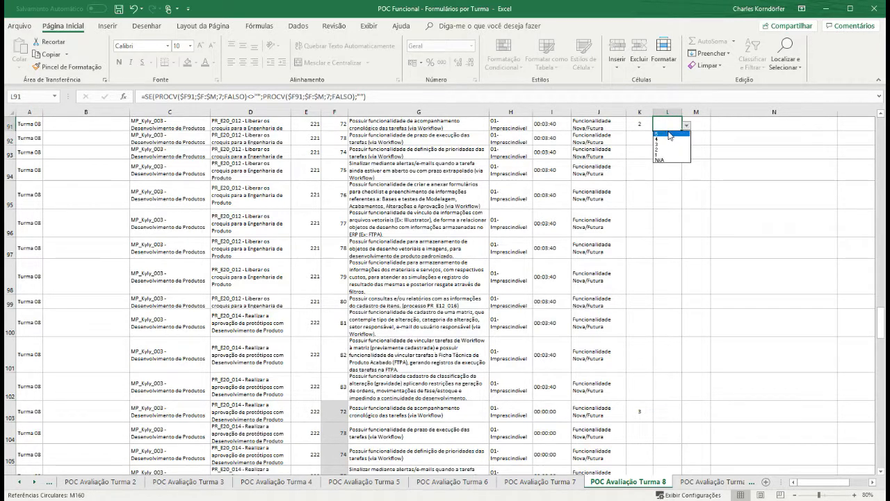
{"action": "left_click", "coordinate": [659, 139]}
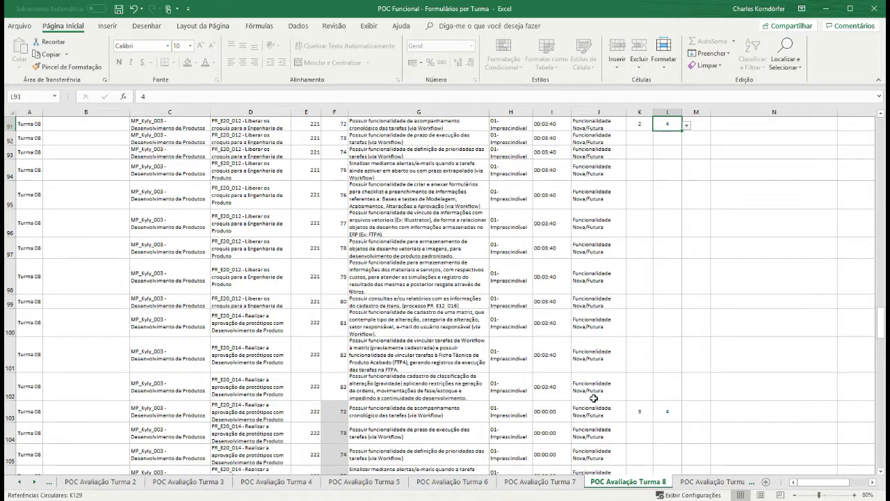
- Scroll back to the top of the Turma 8 sheet to show the Nome Avaliador header
{"action": "scroll", "coordinate": [594, 398], "scroll_direction": "down", "scroll_amount": 1}
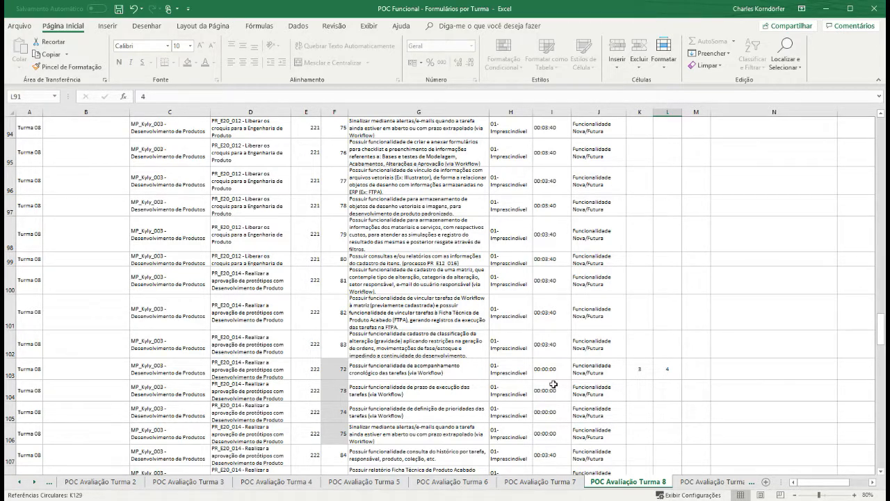
{"action": "scroll", "coordinate": [554, 384], "scroll_direction": "up", "scroll_amount": 3}
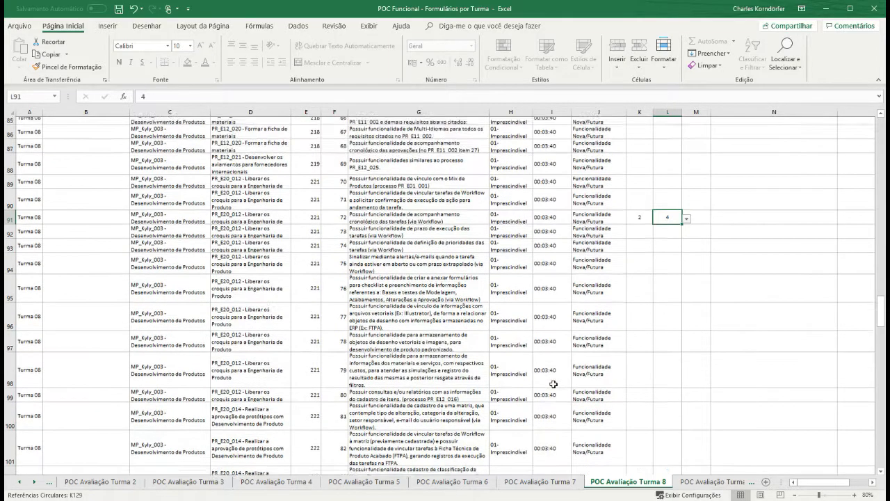
{"action": "left_click_drag", "start_coordinate": [881, 302], "coordinate": [882, 132]}
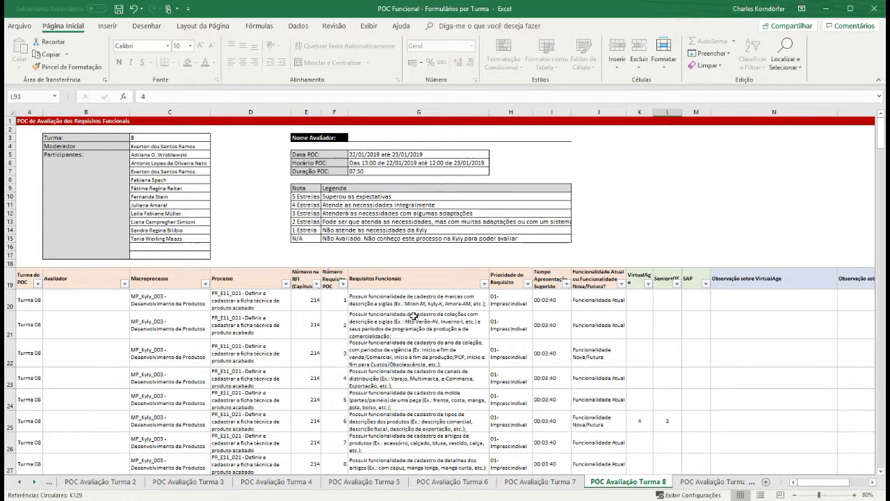
- Enter the evaluator's full name in the Nome Avaliador field G3
{"action": "left_click", "coordinate": [362, 137]}
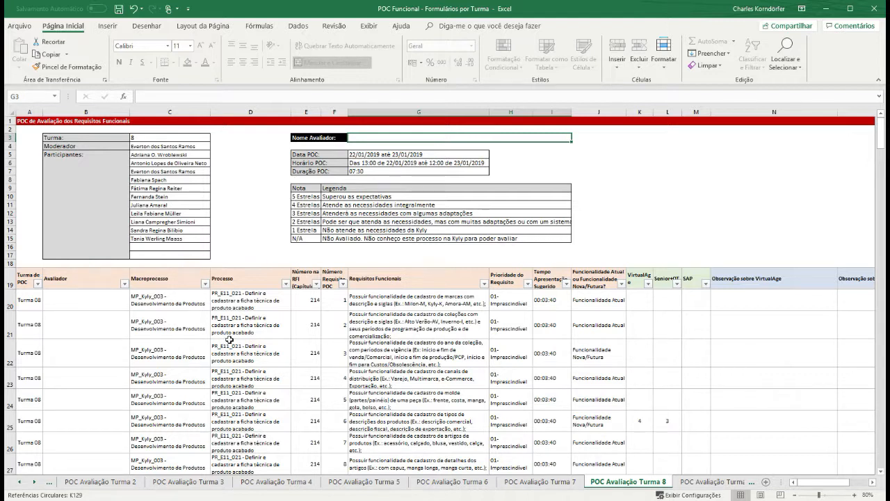
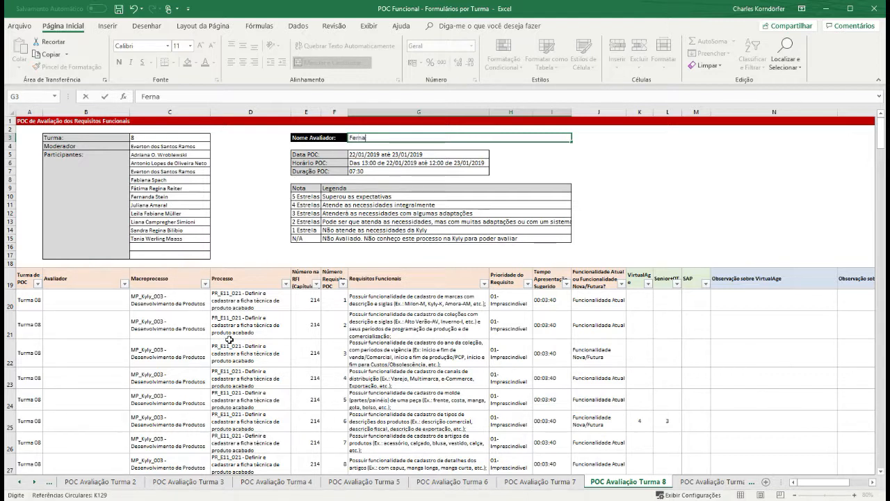
{"action": "key", "text": "Return"}
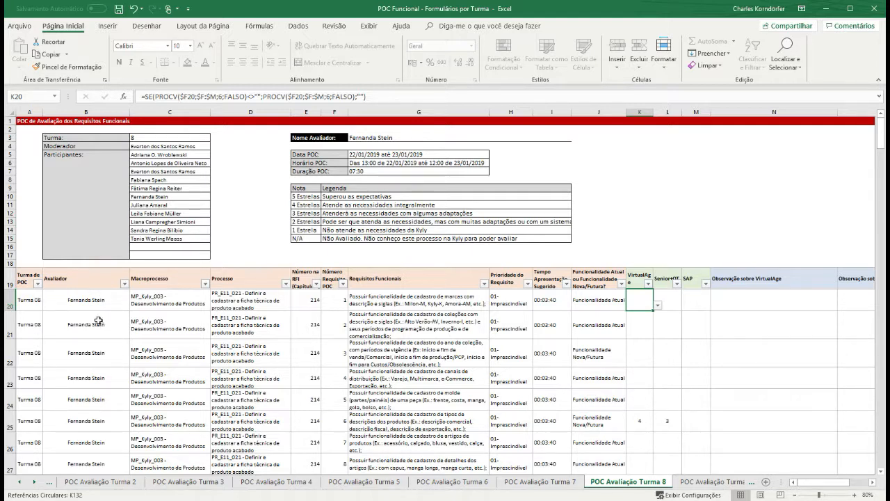
{"action": "left_click", "coordinate": [360, 140]}
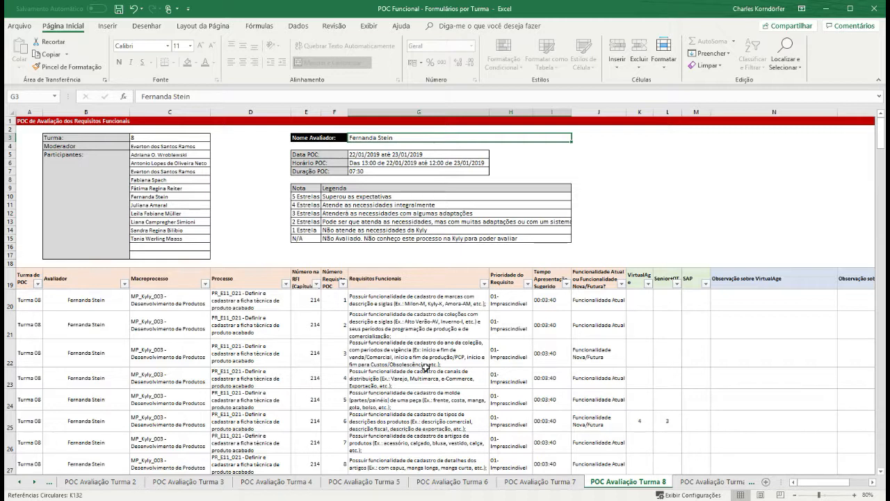
{"action": "scroll", "coordinate": [425, 369], "scroll_direction": "down", "scroll_amount": 2}
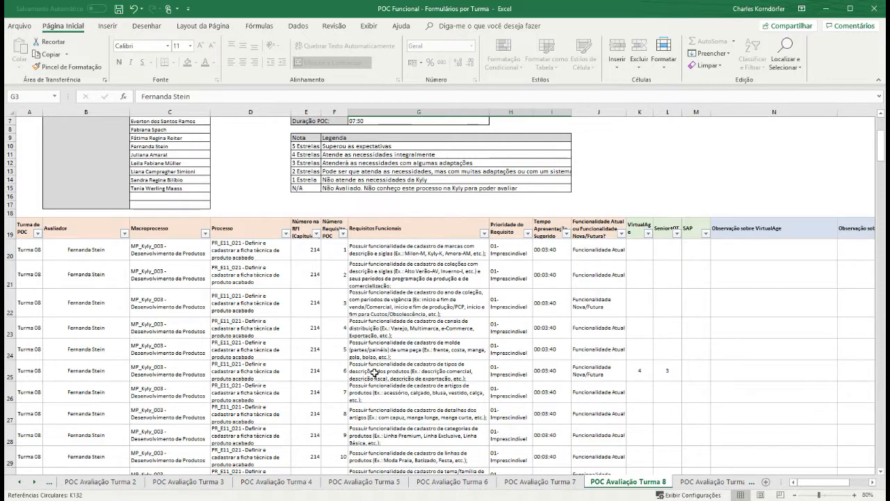
{"action": "left_click", "coordinate": [634, 371]}
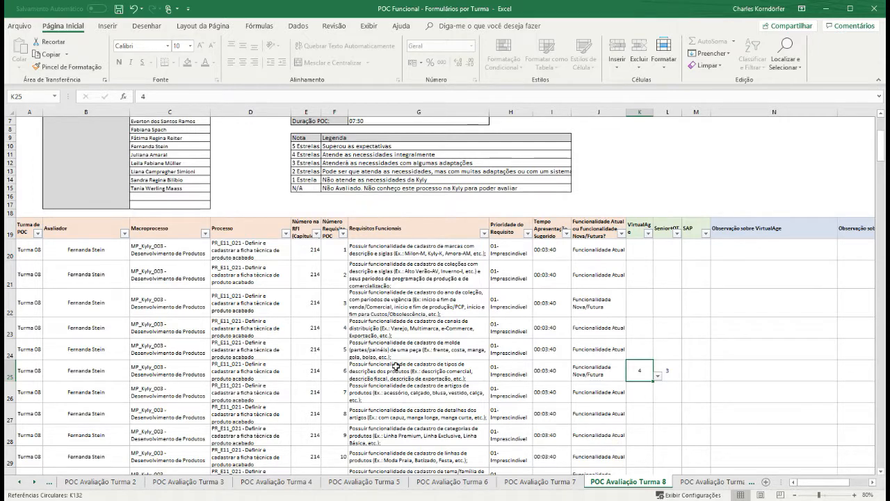
{"action": "scroll", "coordinate": [395, 367], "scroll_direction": "up", "scroll_amount": 1}
{"action": "scroll", "coordinate": [395, 366], "scroll_direction": "up", "scroll_amount": 1}
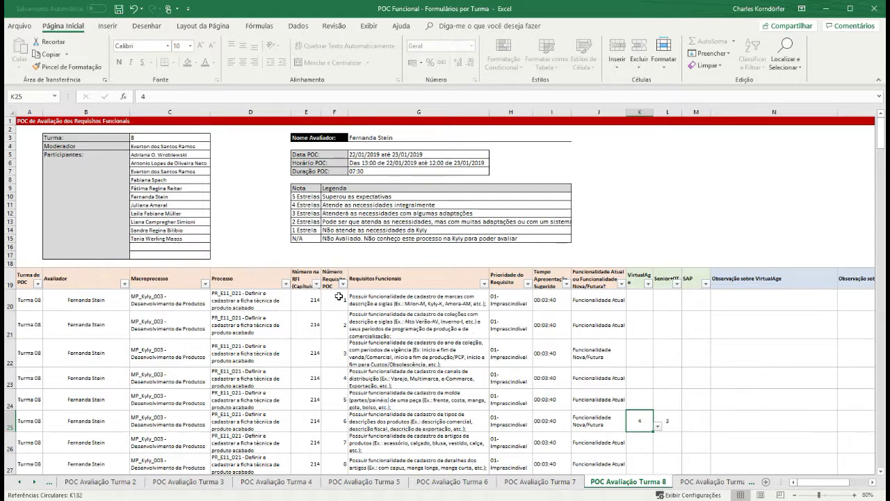
{"action": "scroll", "coordinate": [351, 403], "scroll_direction": "down", "scroll_amount": 7}
{"action": "scroll", "coordinate": [357, 405], "scroll_direction": "down", "scroll_amount": 20}
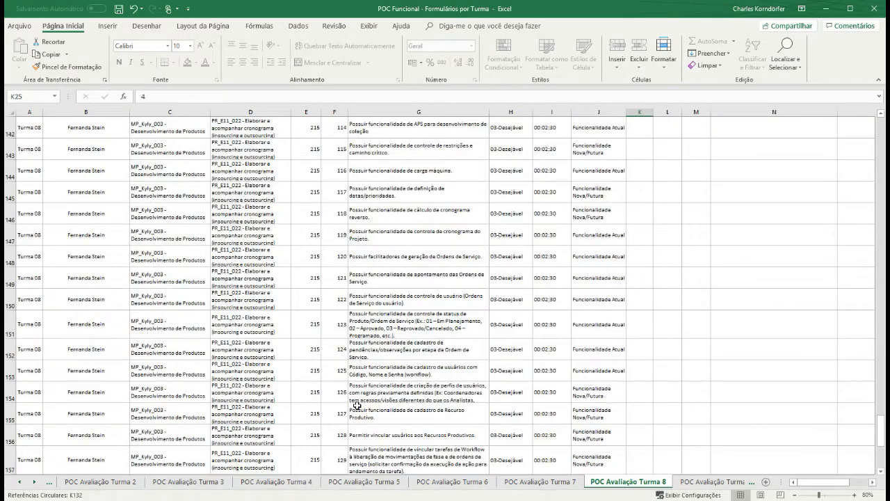
{"action": "scroll", "coordinate": [357, 406], "scroll_direction": "down", "scroll_amount": 8}
{"action": "scroll", "coordinate": [355, 406], "scroll_direction": "up", "scroll_amount": 3}
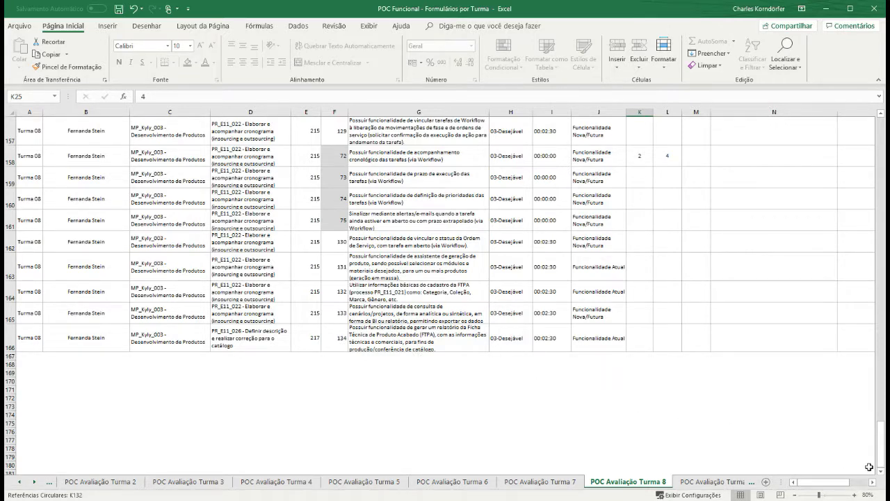
{"action": "left_click_drag", "start_coordinate": [881, 466], "coordinate": [882, 136]}
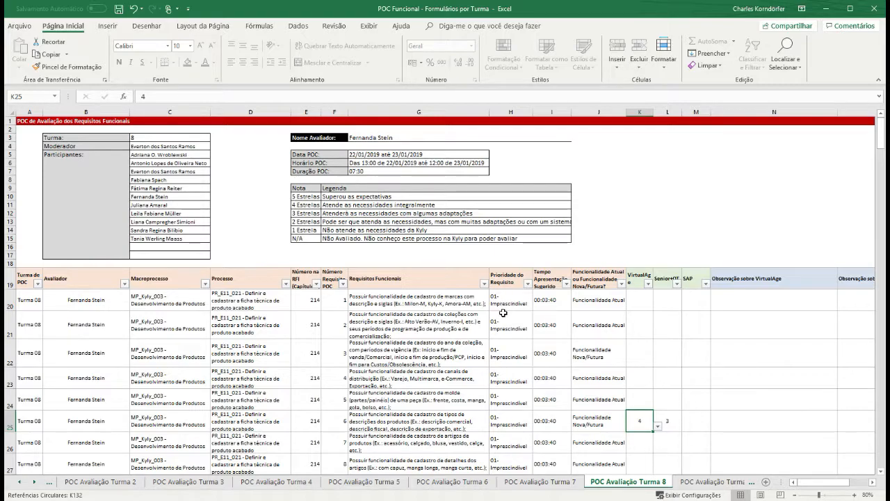
- Scroll back up the sheet and select the first requirement's VirtualAge observation cell
{"action": "scroll", "coordinate": [502, 313], "scroll_direction": "down", "scroll_amount": 3}
{"action": "scroll", "coordinate": [503, 312], "scroll_direction": "up", "scroll_amount": 3}
{"action": "scroll", "coordinate": [502, 384], "scroll_direction": "down", "scroll_amount": 20}
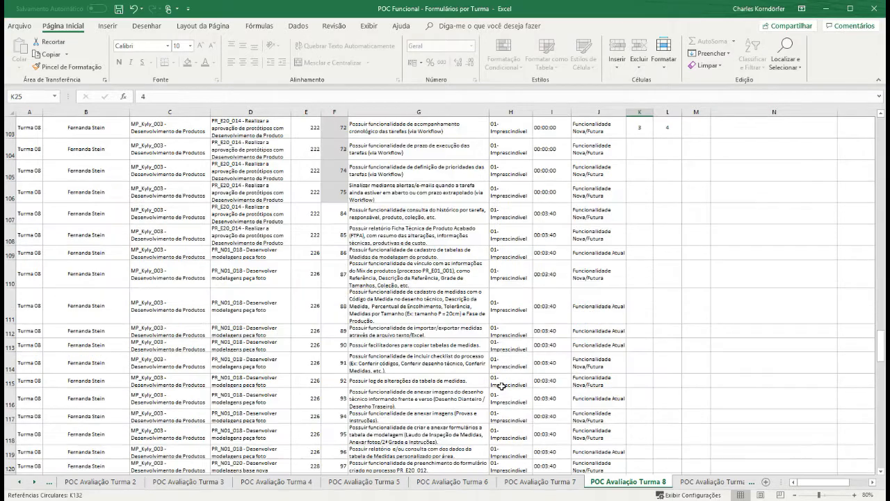
{"action": "scroll", "coordinate": [501, 384], "scroll_direction": "down", "scroll_amount": 7}
{"action": "scroll", "coordinate": [502, 386], "scroll_direction": "up", "scroll_amount": 2}
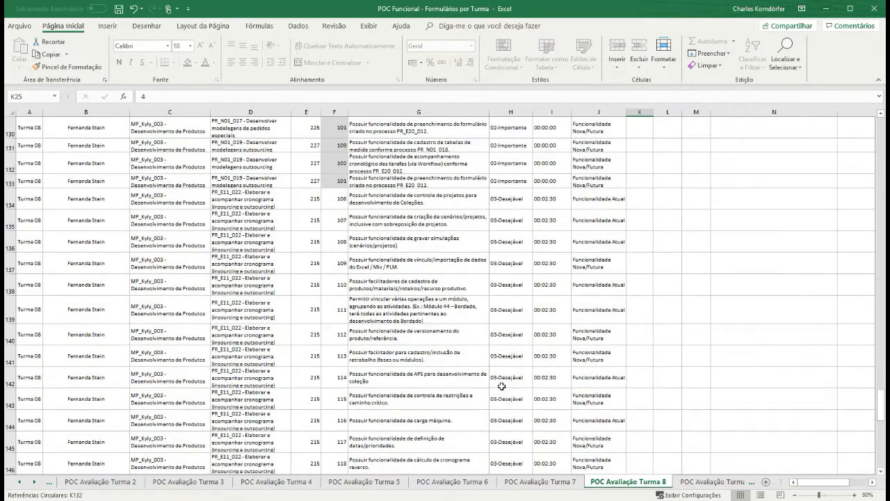
{"action": "scroll", "coordinate": [507, 176], "scroll_direction": "up", "scroll_amount": 1}
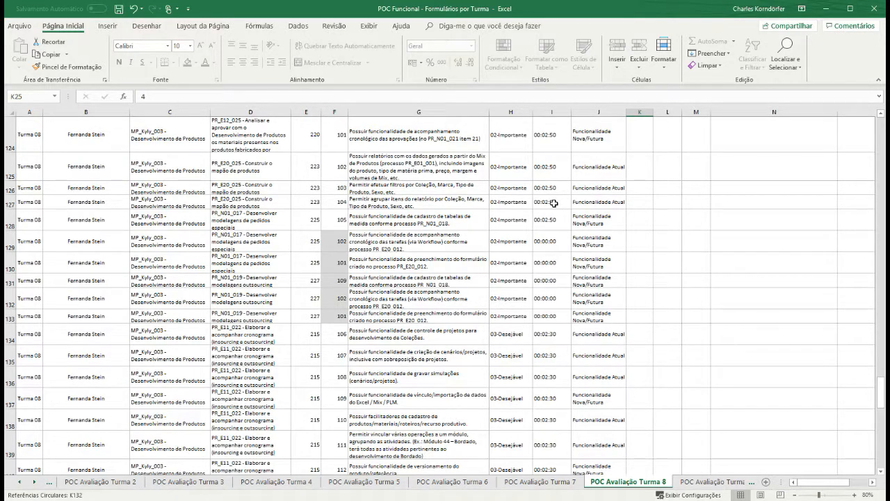
{"action": "scroll", "coordinate": [554, 203], "scroll_direction": "up", "scroll_amount": 3}
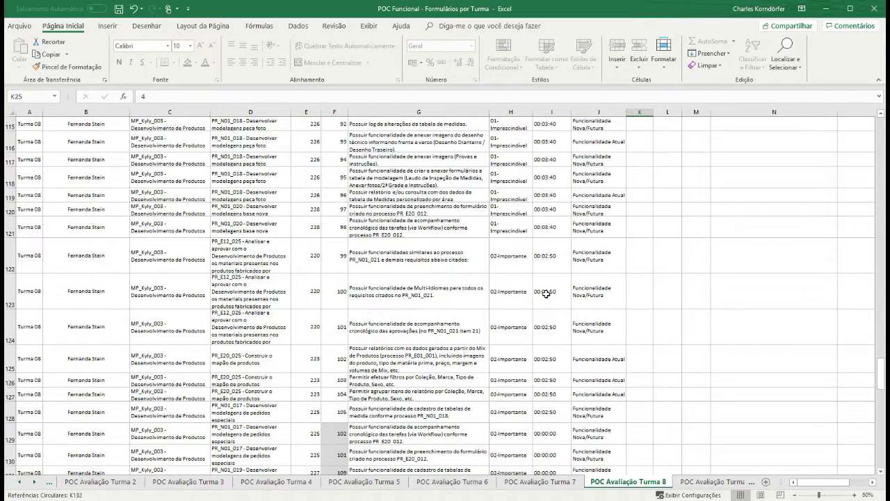
{"action": "scroll", "coordinate": [518, 402], "scroll_direction": "down", "scroll_amount": 3}
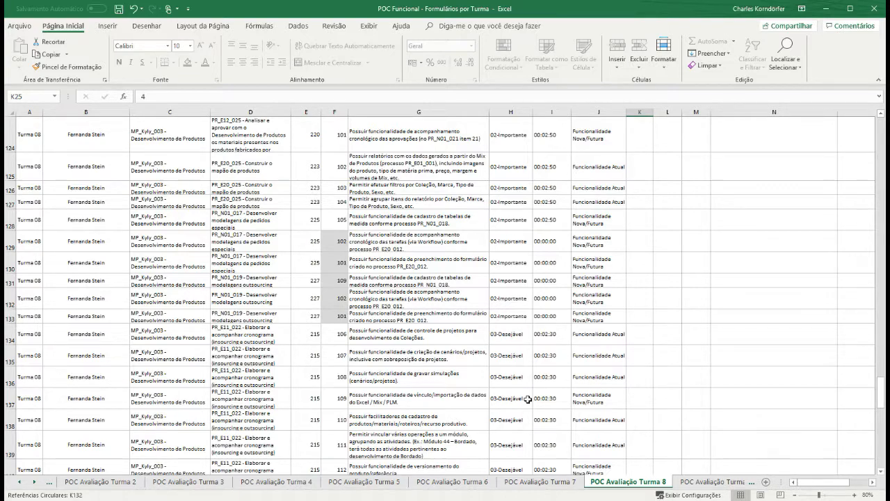
{"action": "left_click_drag", "start_coordinate": [881, 388], "coordinate": [865, 126]}
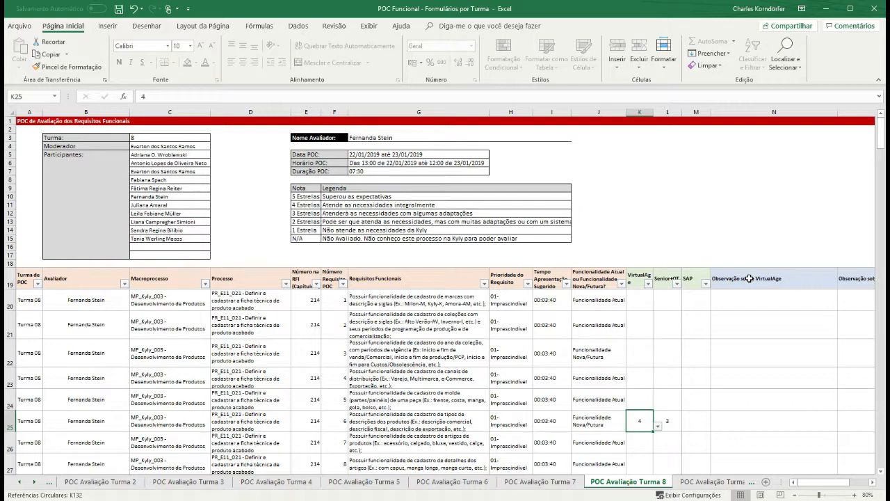
{"action": "left_click", "coordinate": [771, 304]}
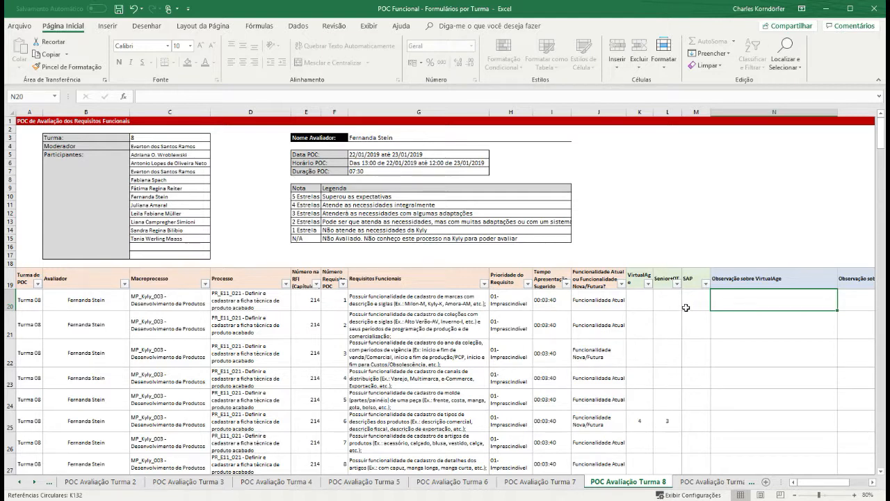
- Give the first requirement a VirtualAge rating of 1 in cell K20
{"action": "left_click", "coordinate": [643, 301]}
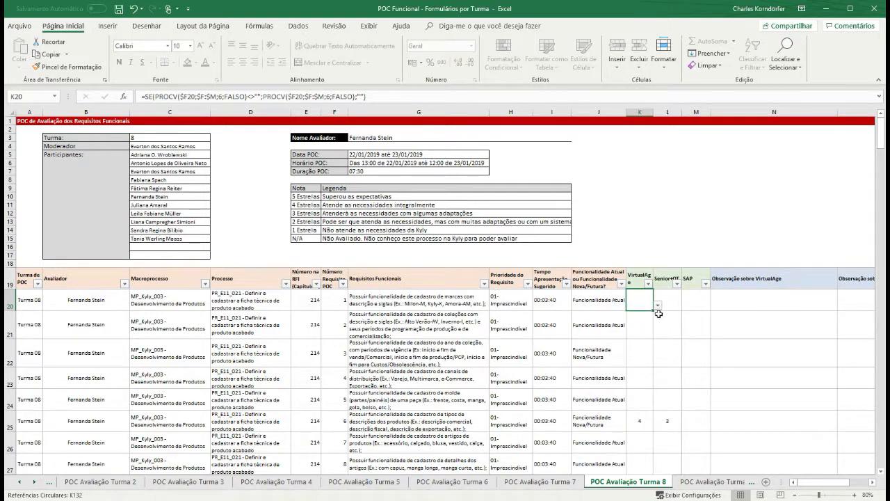
{"action": "left_click", "coordinate": [657, 306]}
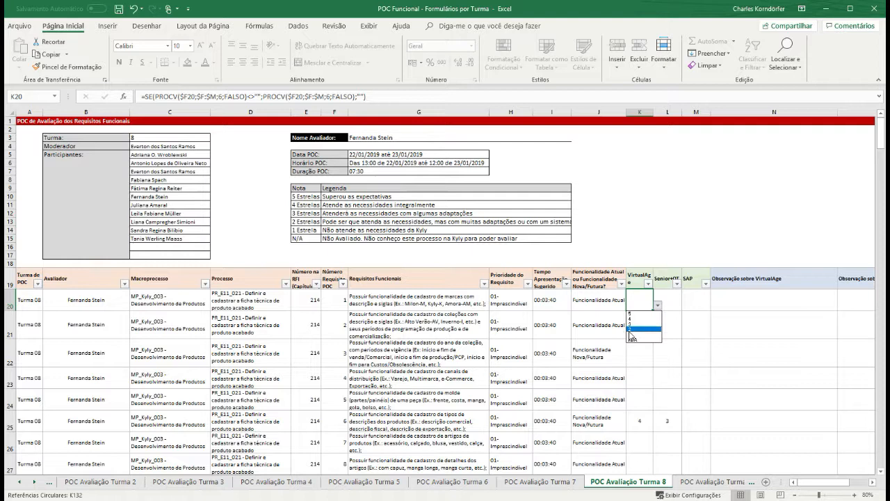
{"action": "left_click", "coordinate": [633, 334]}
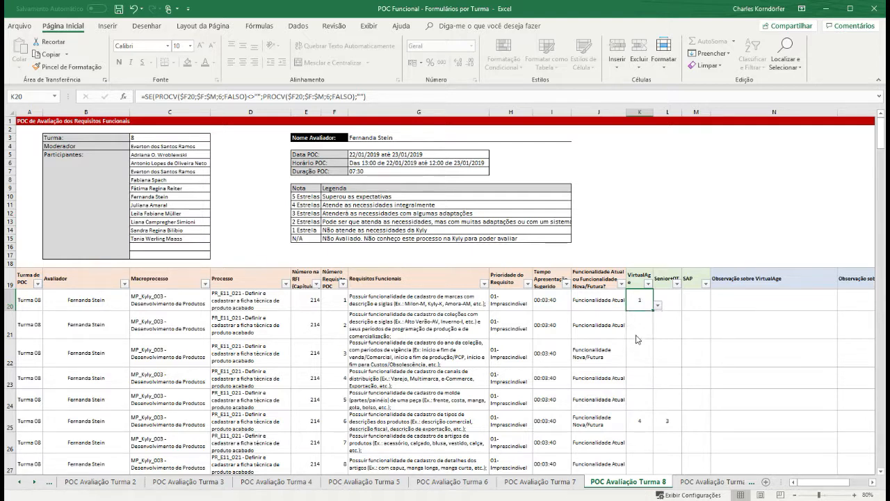
{"action": "left_click", "coordinate": [744, 303]}
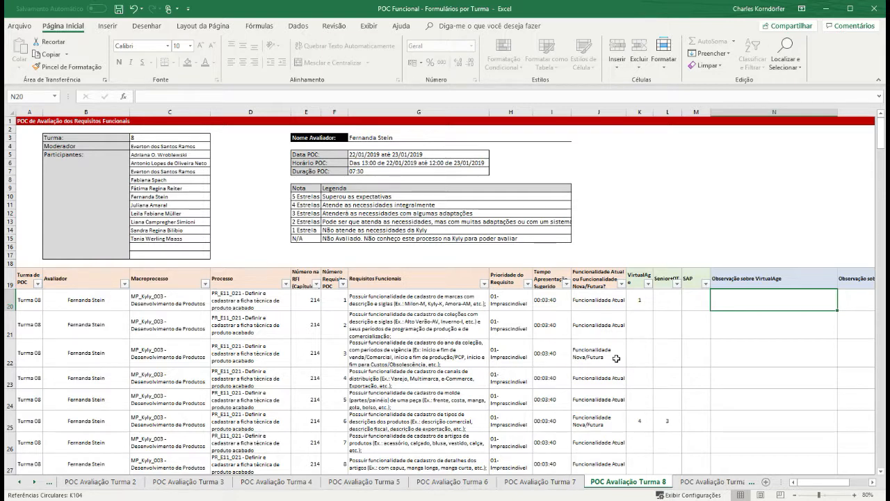
- Enter 'Porque a tela não é funcional, muitas telas e não torna o processo produtivo' in N20, correcting the last word
{"action": "type", "text": "Porque a tela não é funcional"}
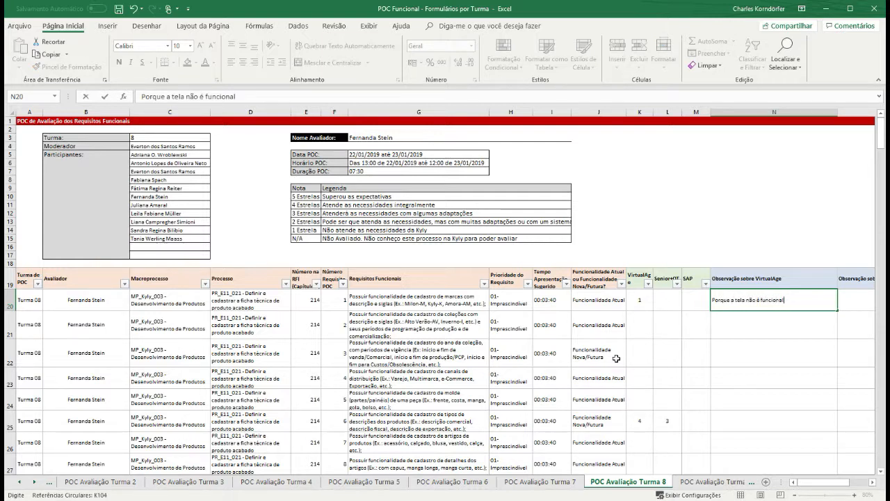
{"action": "type", "text": ", muitas telas e não torna o processo produto"}
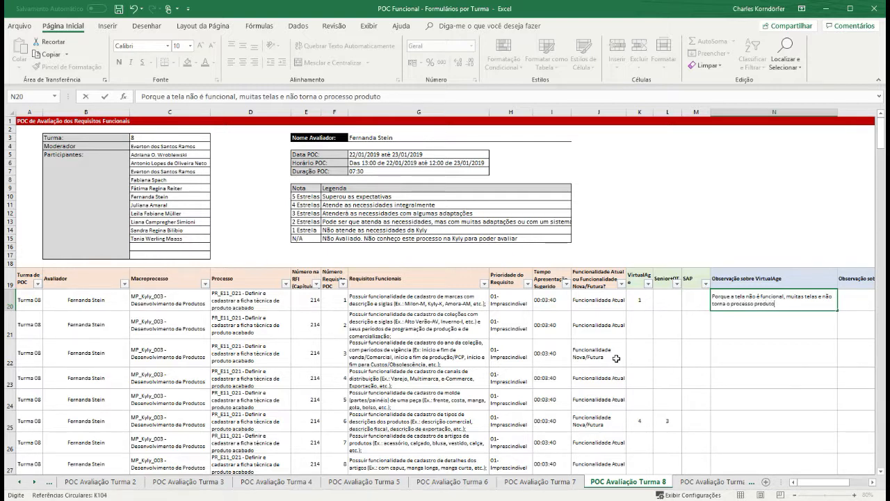
{"action": "key", "text": "BackSpace"}
{"action": "type", "text": "ivo"}
{"action": "key", "text": "Return"}
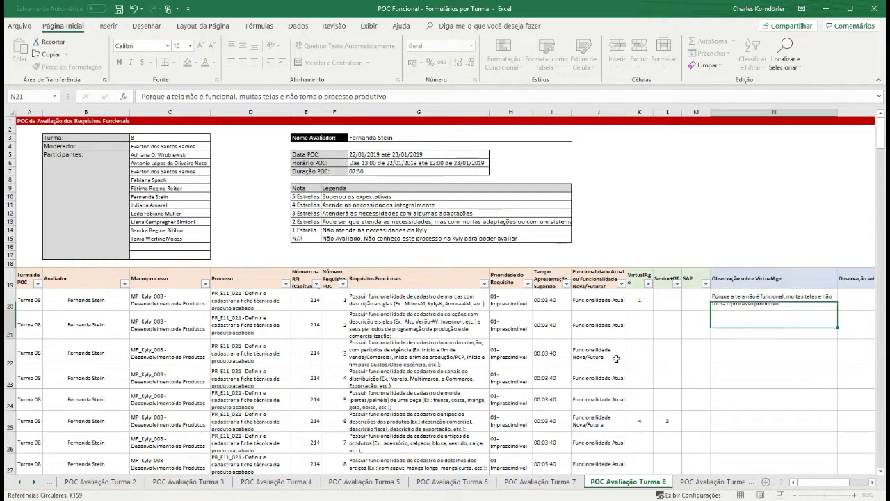
{"action": "left_click_drag", "start_coordinate": [823, 482], "coordinate": [841, 483]}
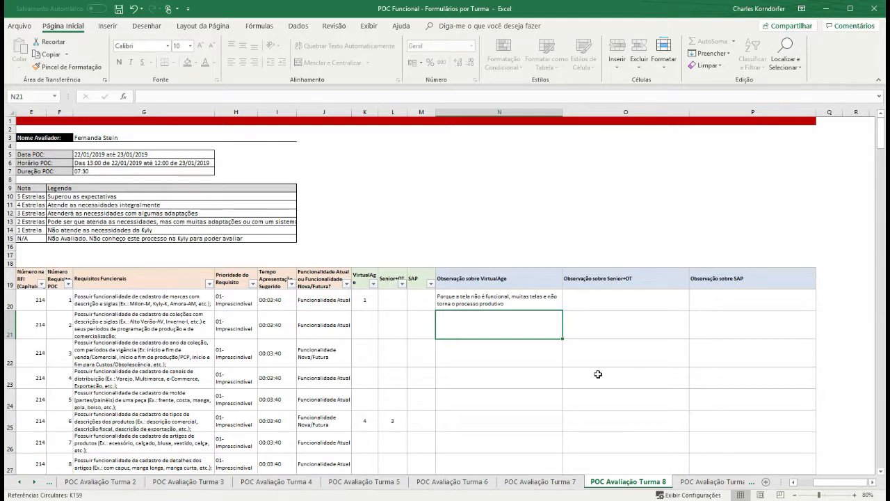
{"action": "left_click", "coordinate": [588, 305]}
{"action": "left_click", "coordinate": [692, 299]}
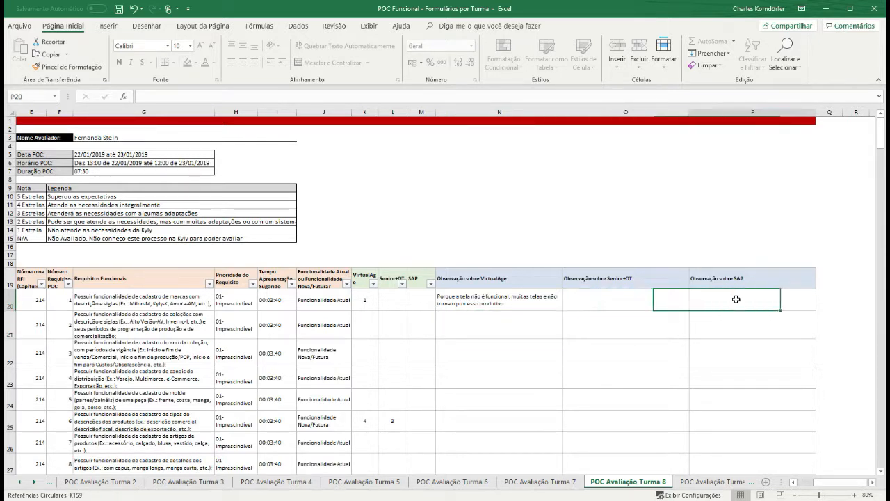
{"action": "left_click", "coordinate": [532, 327]}
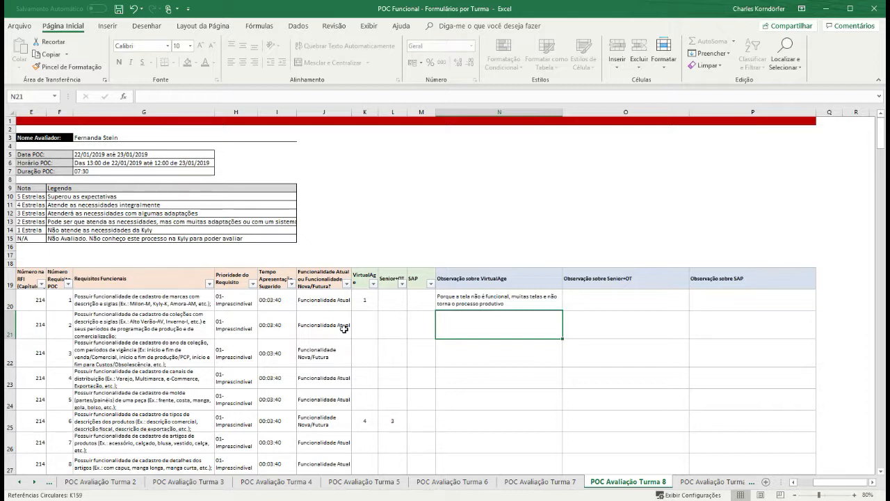
- Rate requirement 2 as 4 in K21 and note 'Não foi apresentado' in N21
{"action": "left_click", "coordinate": [366, 329]}
{"action": "left_click", "coordinate": [383, 334]}
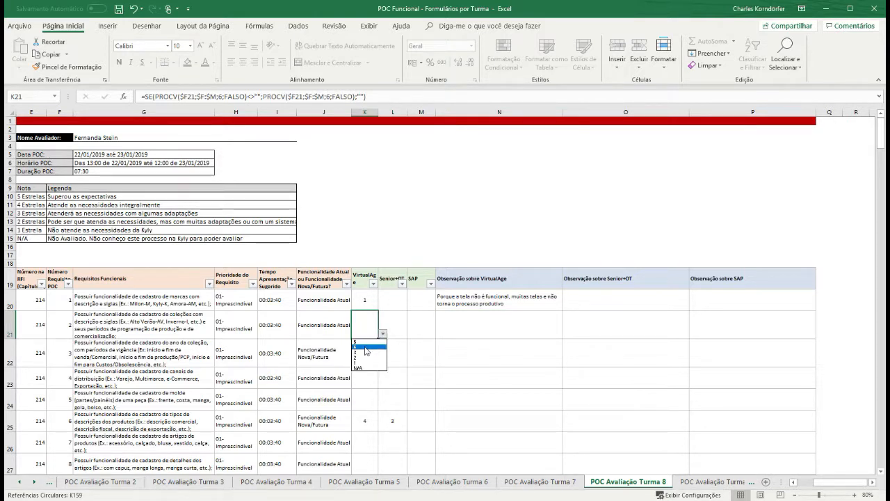
{"action": "left_click", "coordinate": [366, 347]}
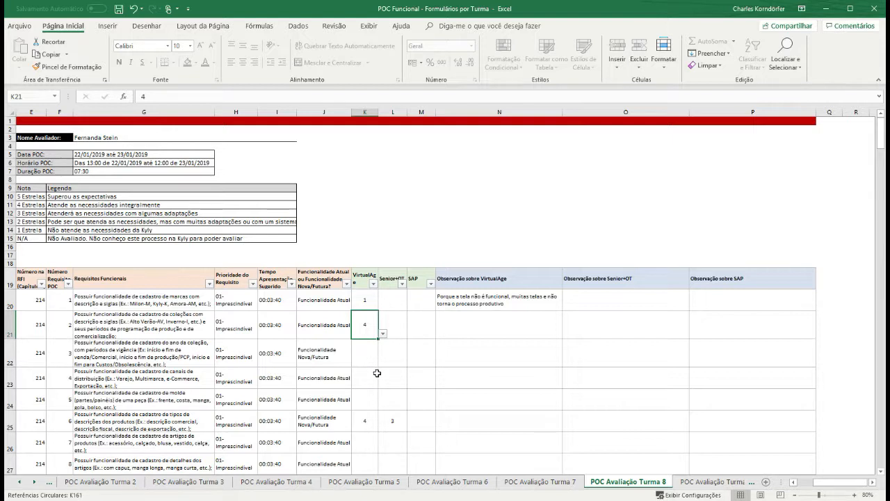
{"action": "left_click", "coordinate": [466, 325]}
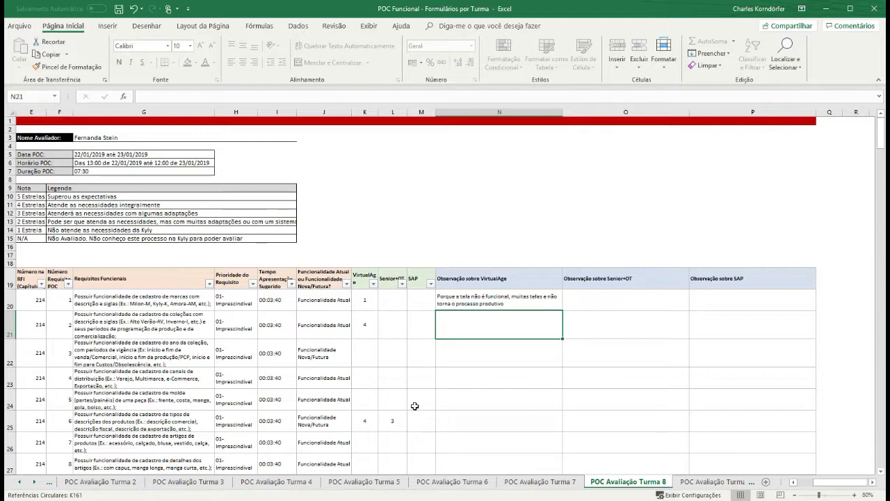
{"action": "type", "text": "N"}
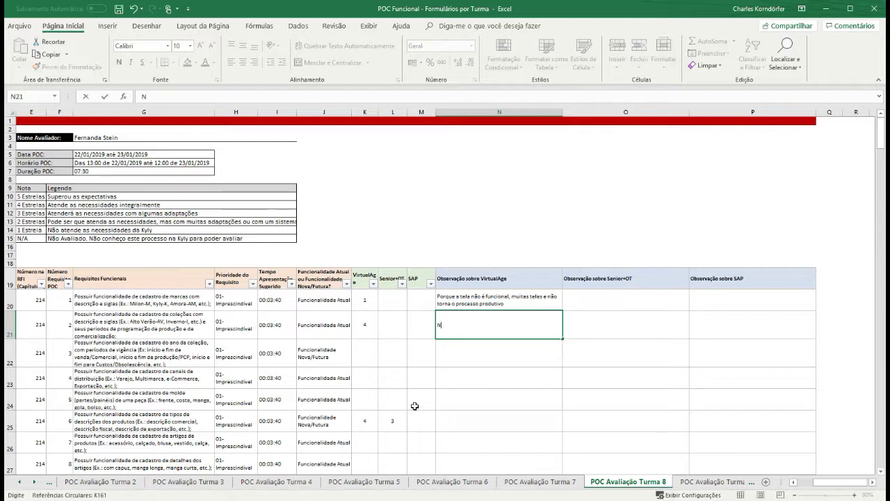
{"action": "type", "text": "ão foi apresentado"}
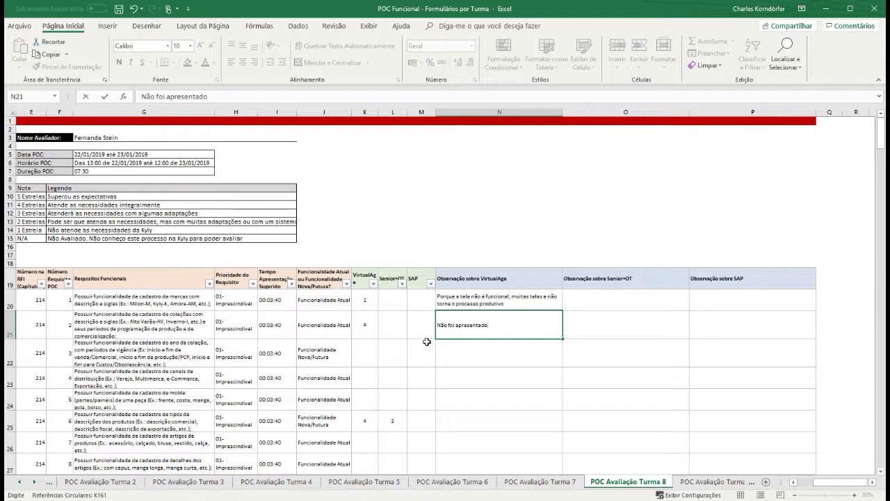
{"action": "left_click", "coordinate": [371, 319]}
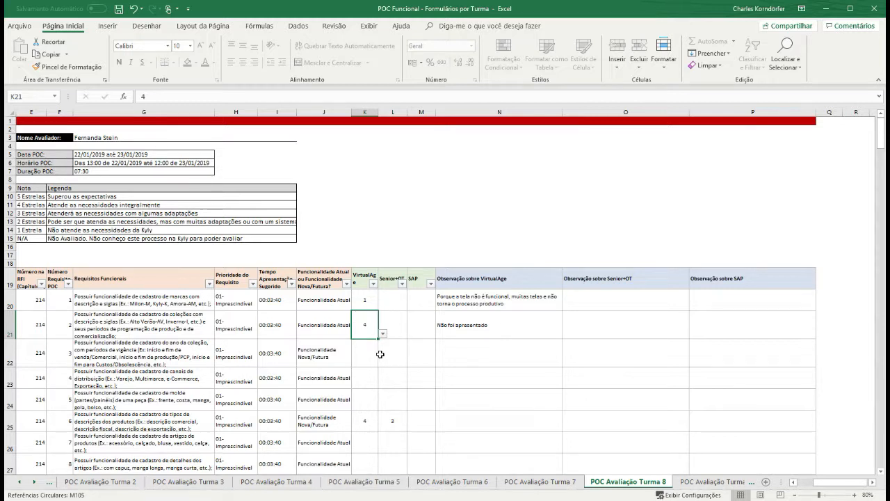
{"action": "left_click", "coordinate": [365, 422]}
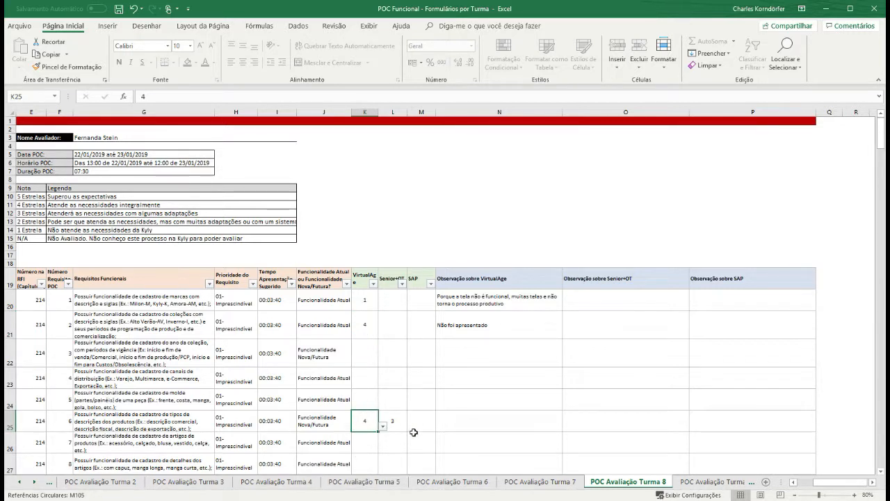
{"action": "left_click", "coordinate": [368, 324]}
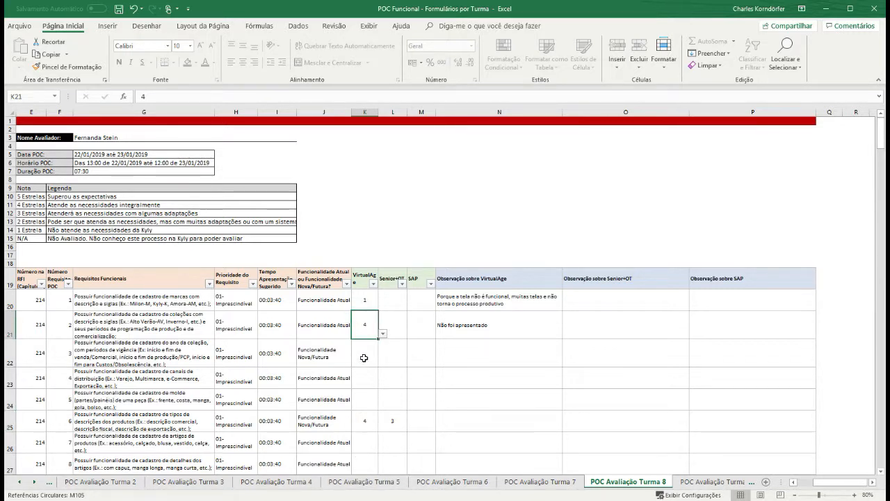
{"action": "left_click", "coordinate": [462, 325]}
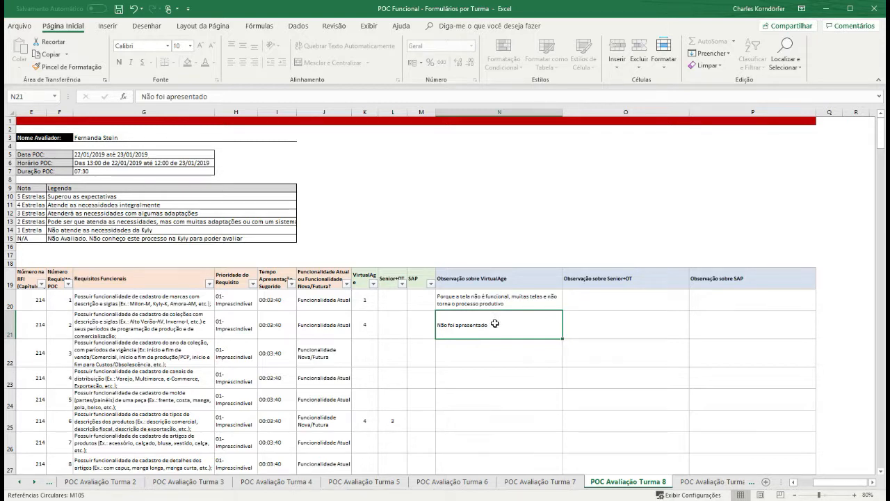
{"action": "left_click", "coordinate": [804, 484]}
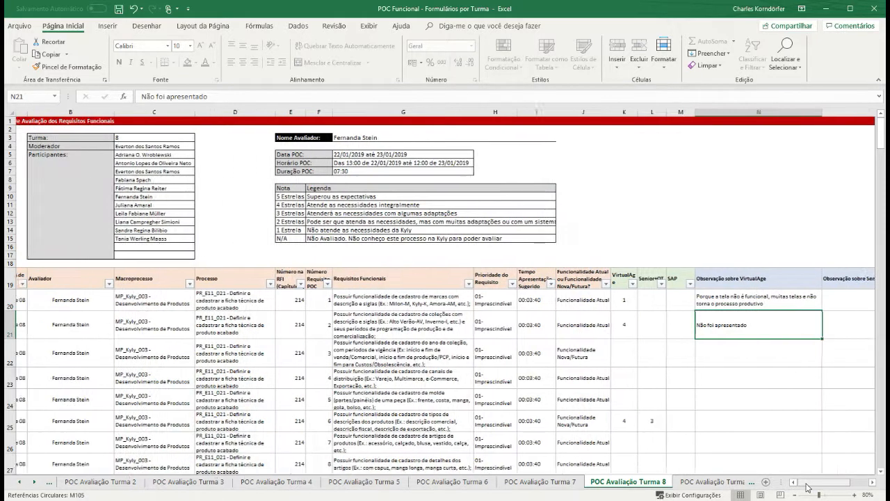
{"action": "left_click", "coordinate": [635, 322]}
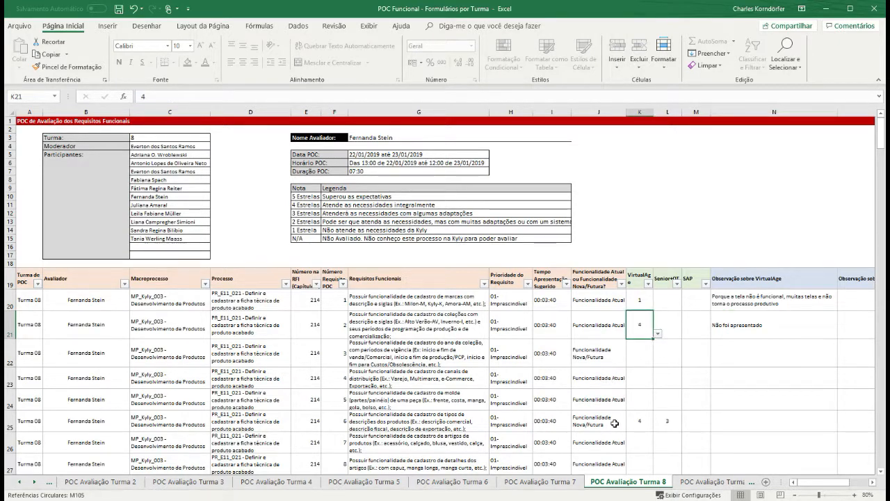